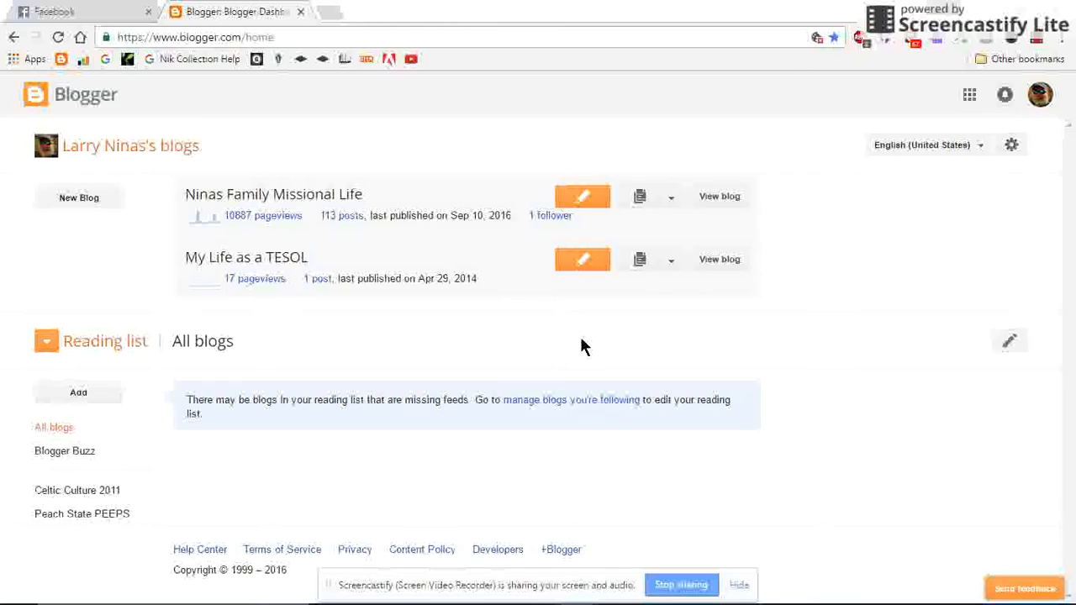
Start a new blog titled "Mr. Panda's Classroom Blog" with the address pandaesol.blogspot.com.
click(85, 202)
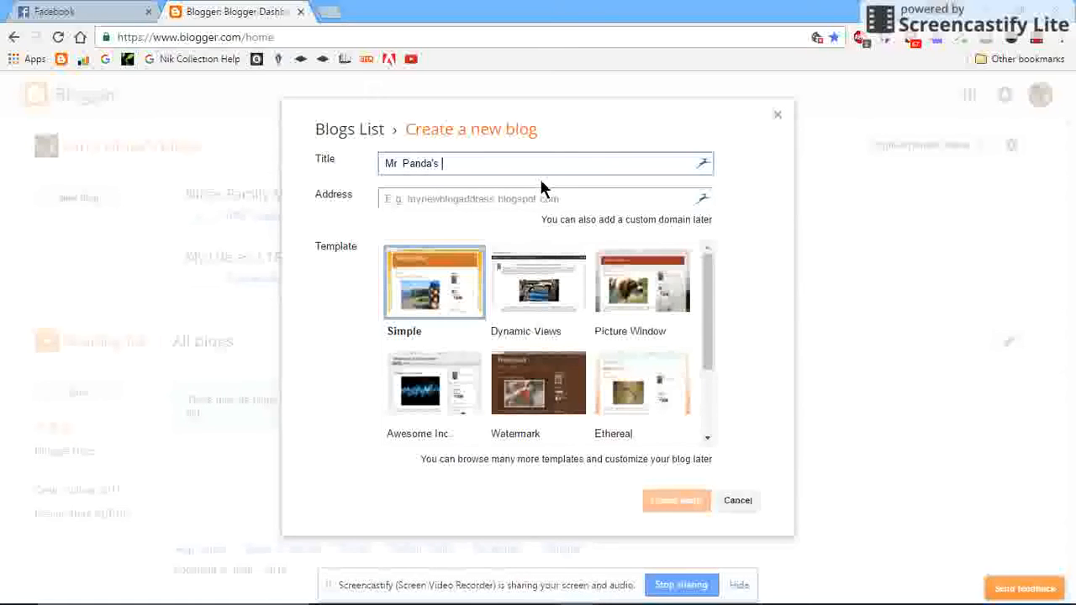
text(sroom Blog)
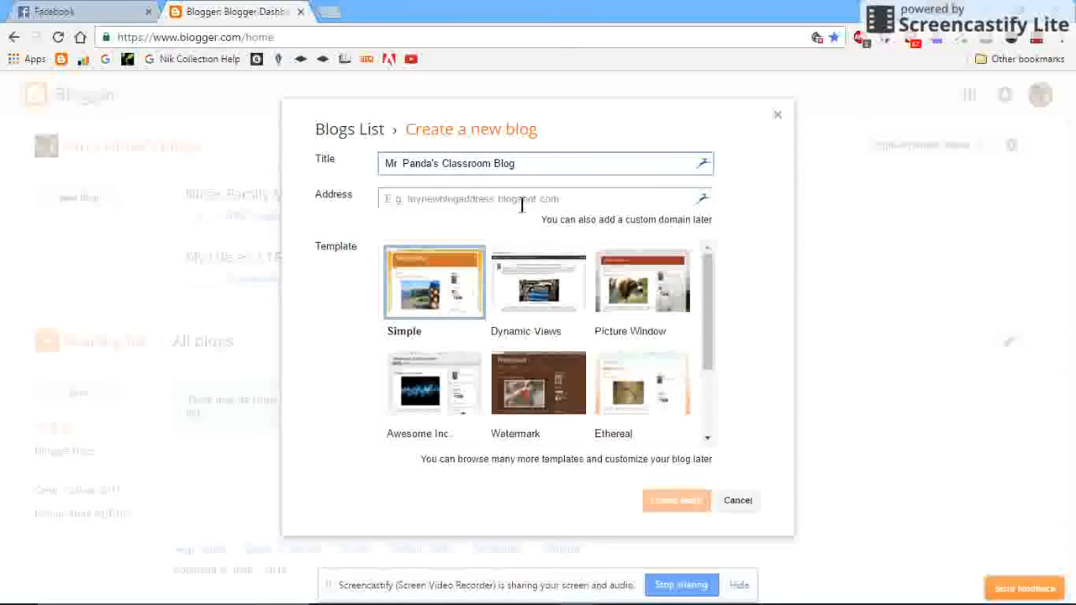
click(525, 198)
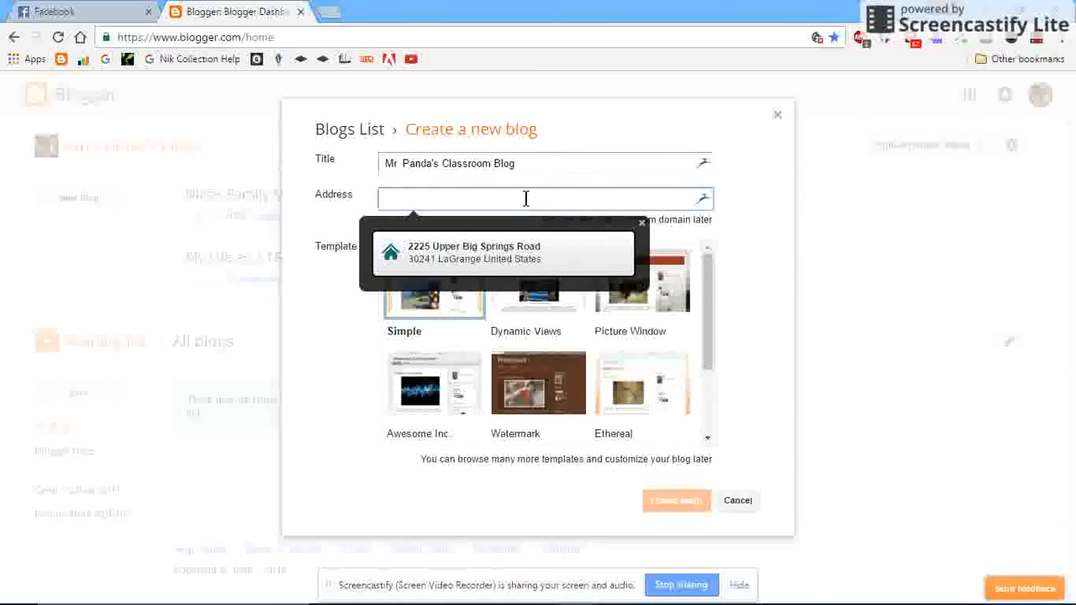
text(pandaesol.blogspot.com)
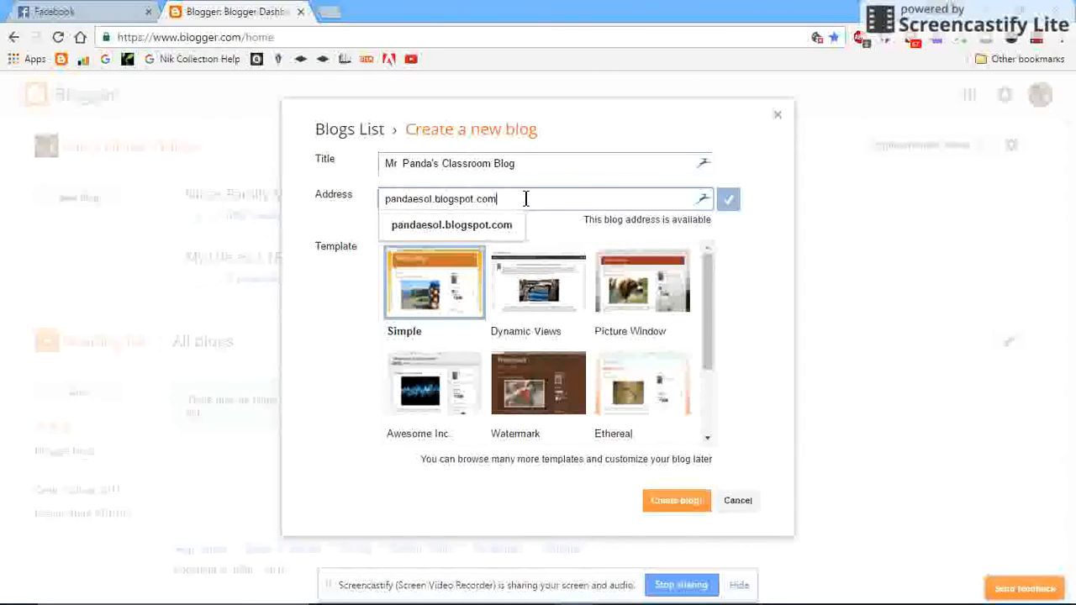
click(772, 243)
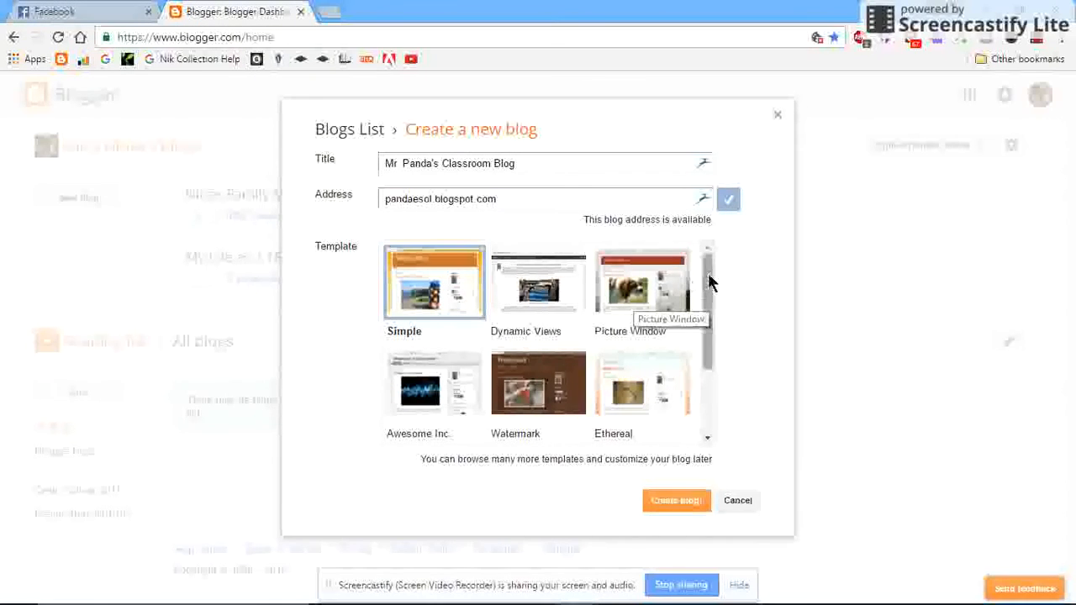
Choose the Picture Window template, create the blog, and decline the custom domain offer.
drag(704, 281, 709, 257)
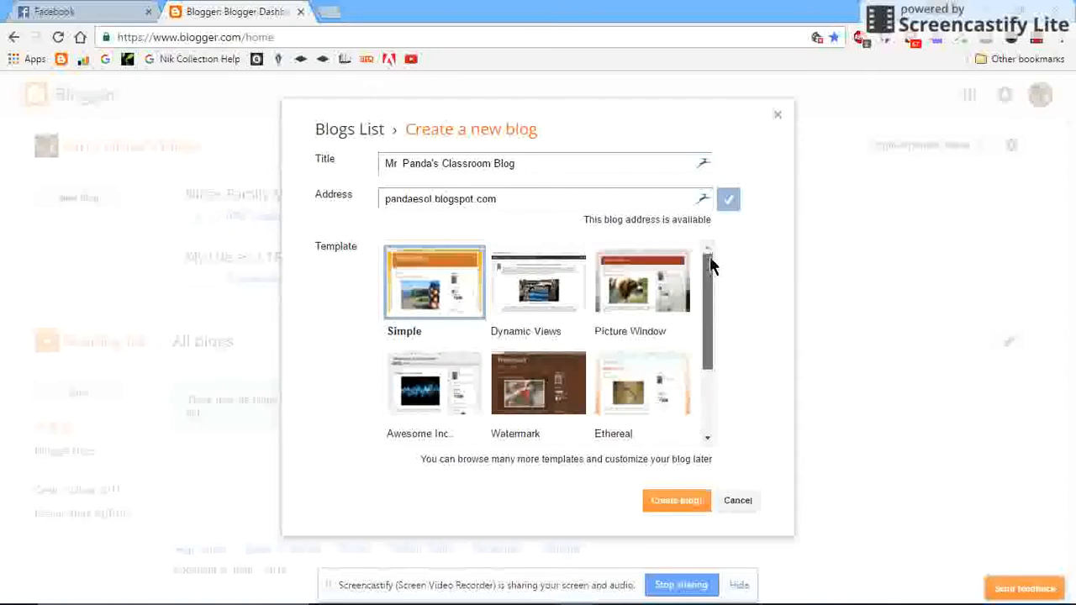
click(662, 291)
click(681, 503)
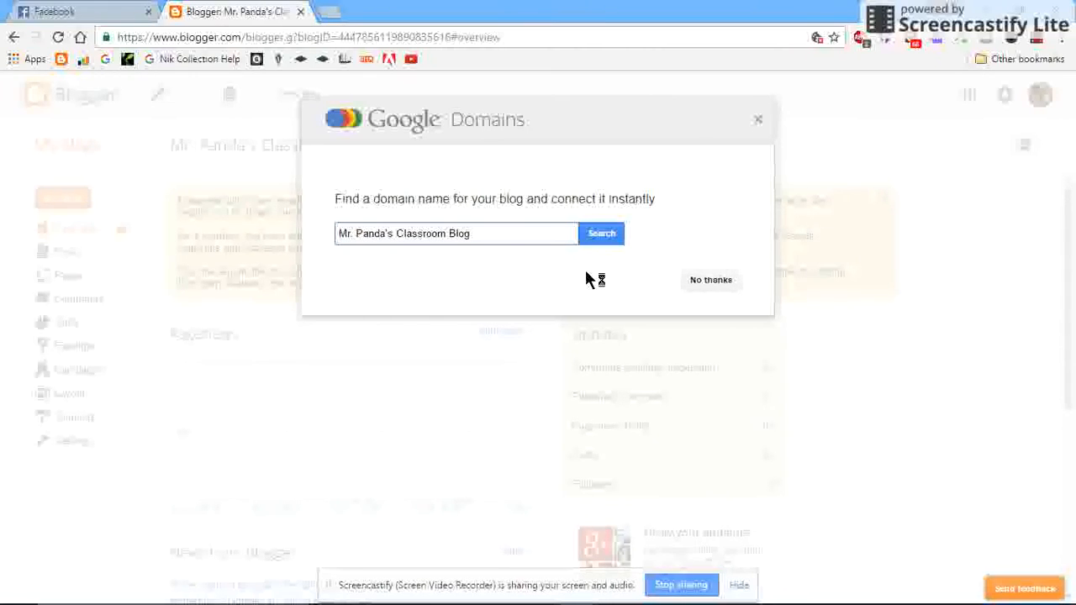
click(712, 281)
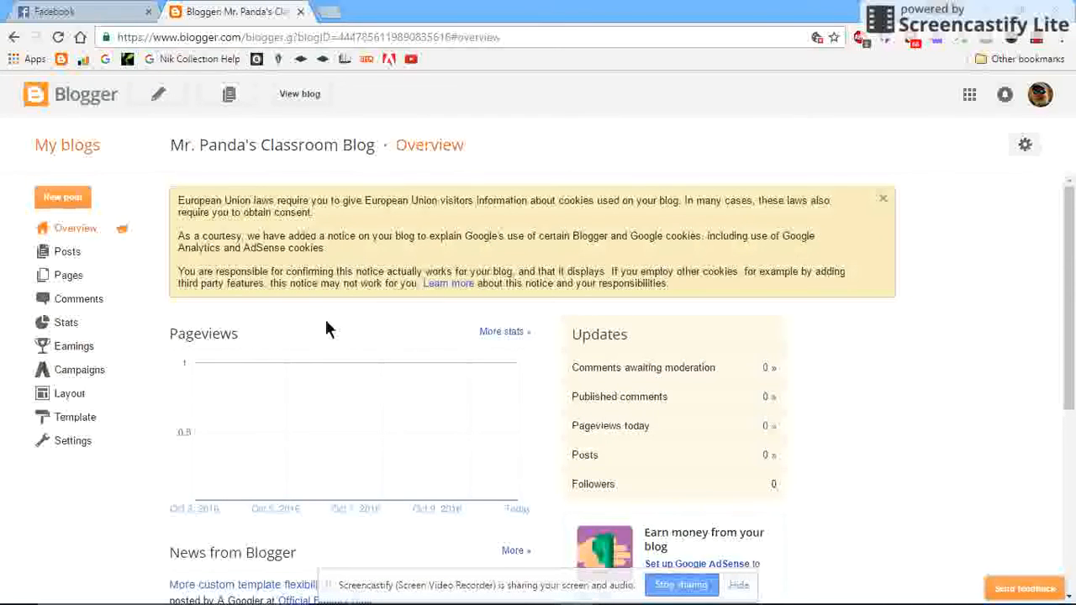
In the blog's layout, add a Follow by Email gadget to sidebar-right-1 and save it with its default title and feed URL.
click(74, 398)
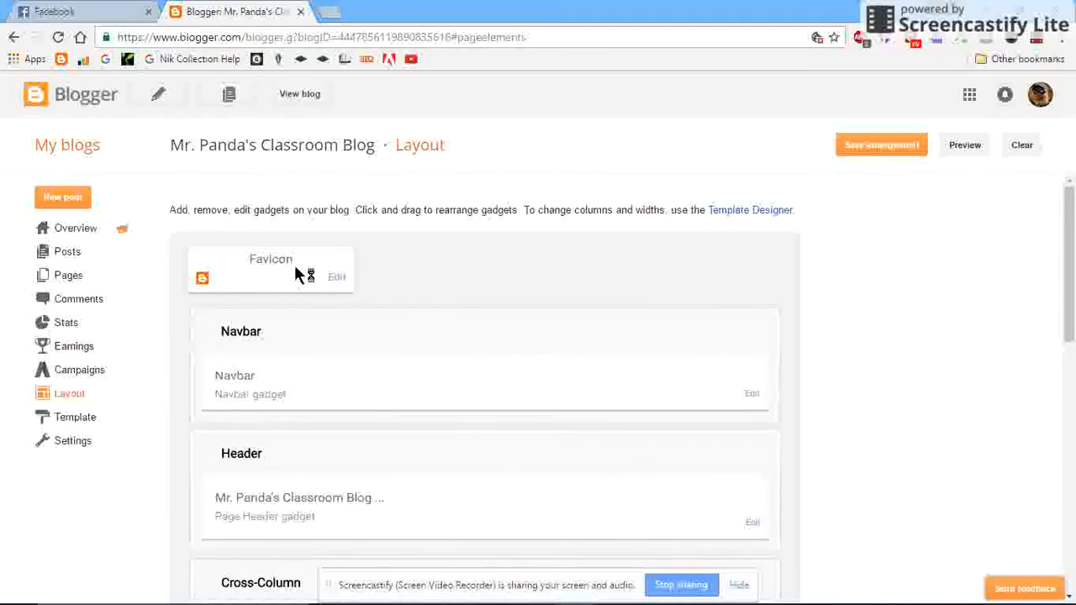
scroll(391, 330, down, 1)
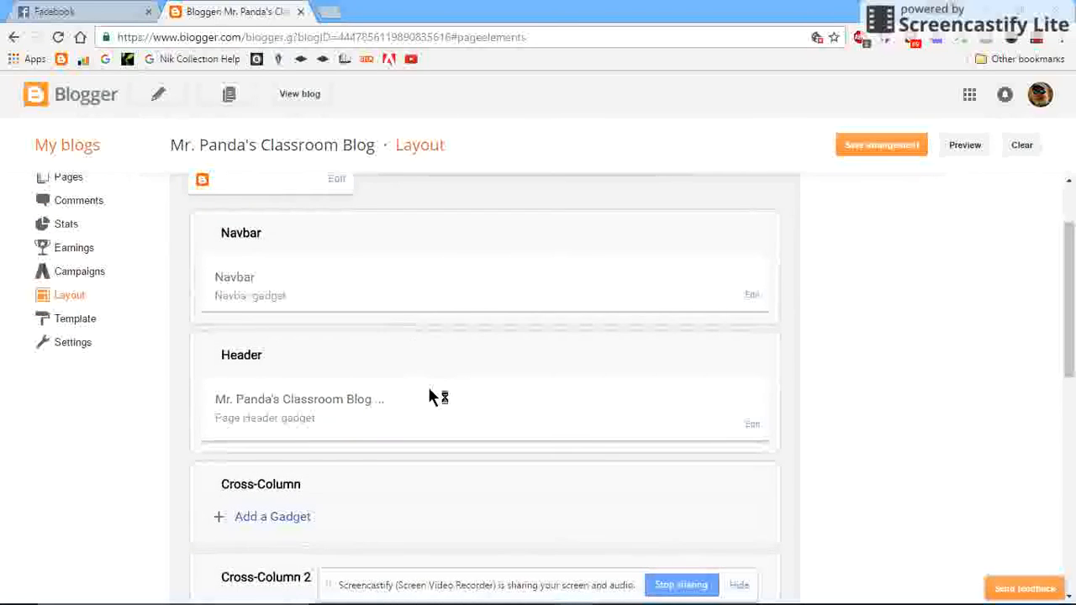
scroll(438, 388, down, 3)
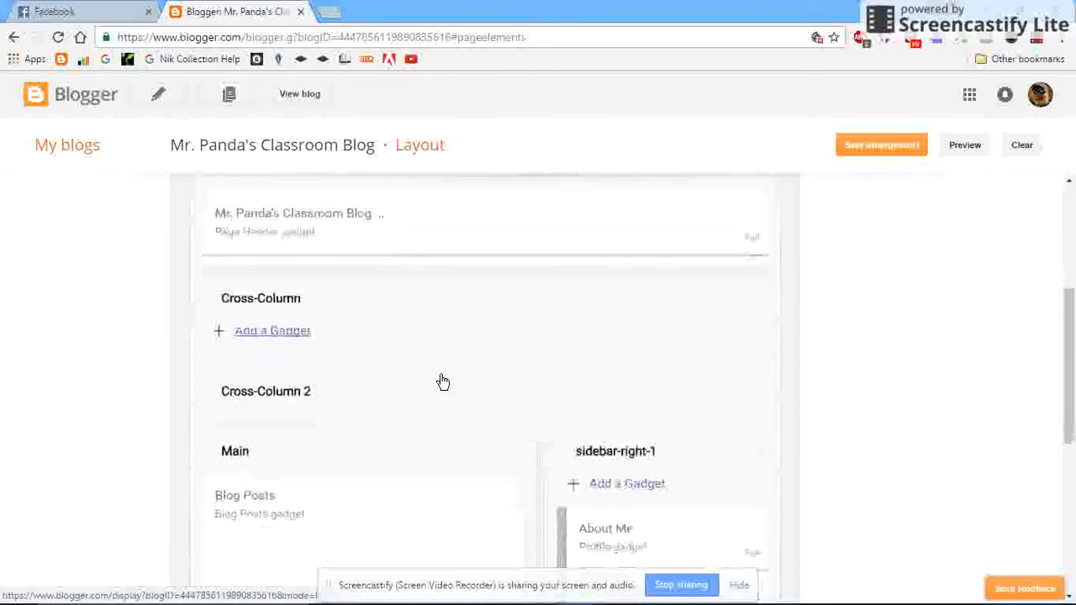
scroll(442, 381, down, 1)
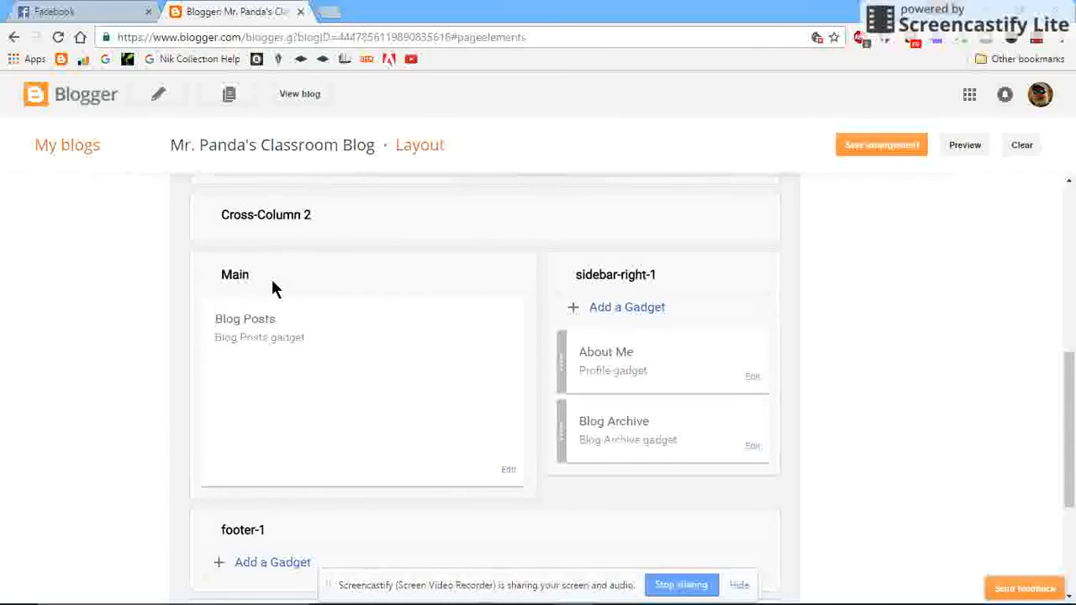
click(631, 308)
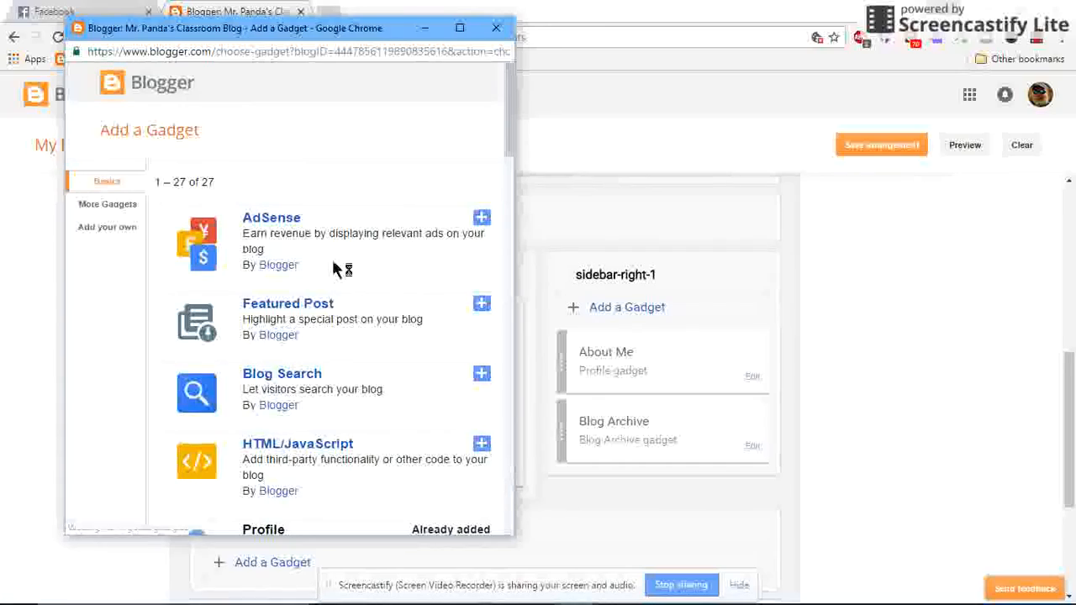
scroll(291, 261, down, 4)
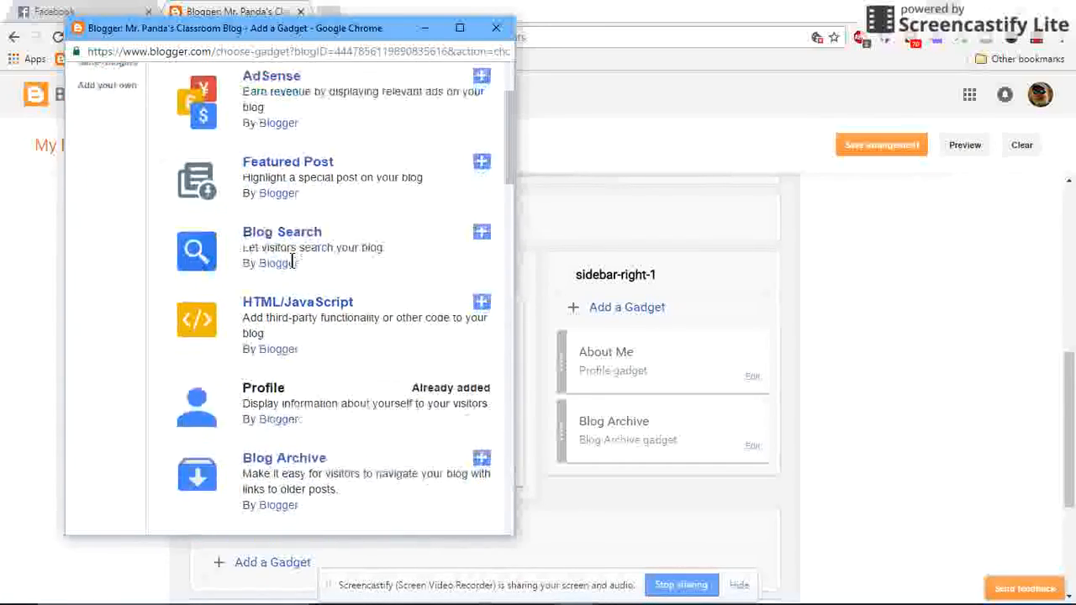
scroll(294, 267, down, 2)
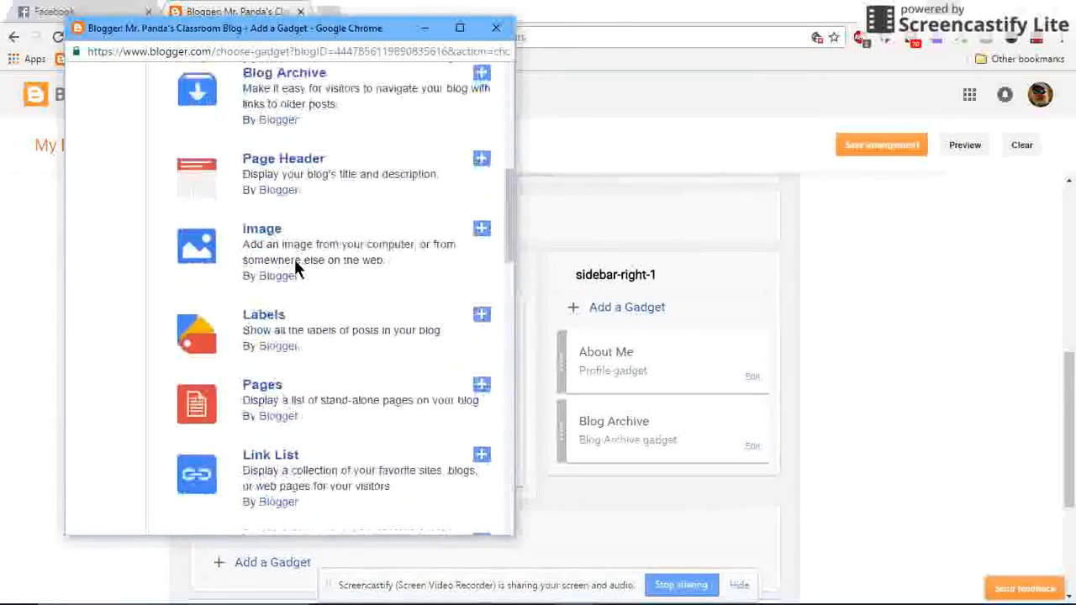
scroll(296, 260, down, 2)
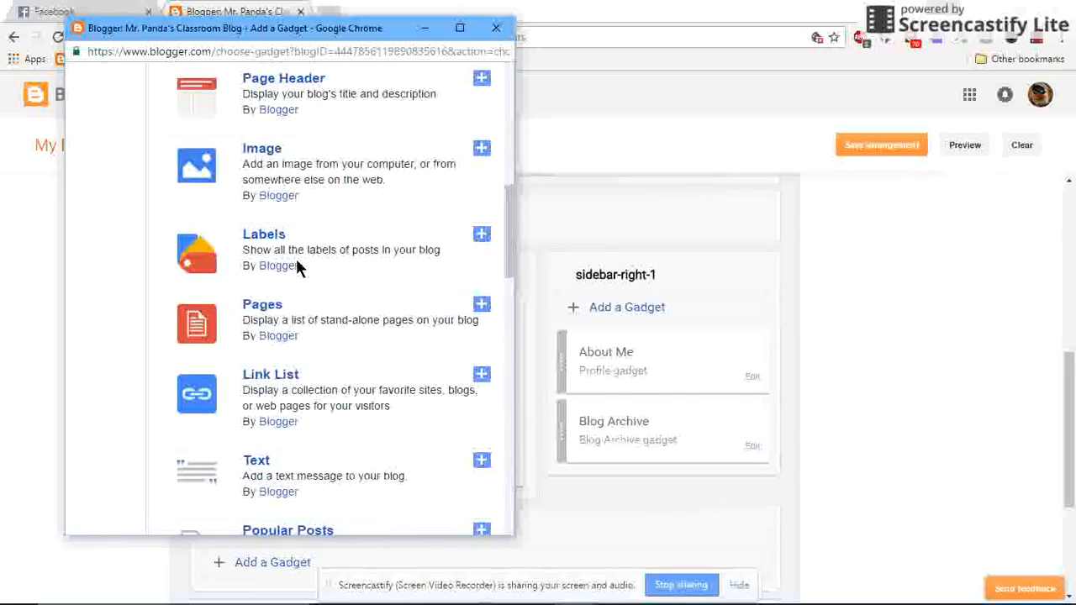
scroll(296, 260, down, 4)
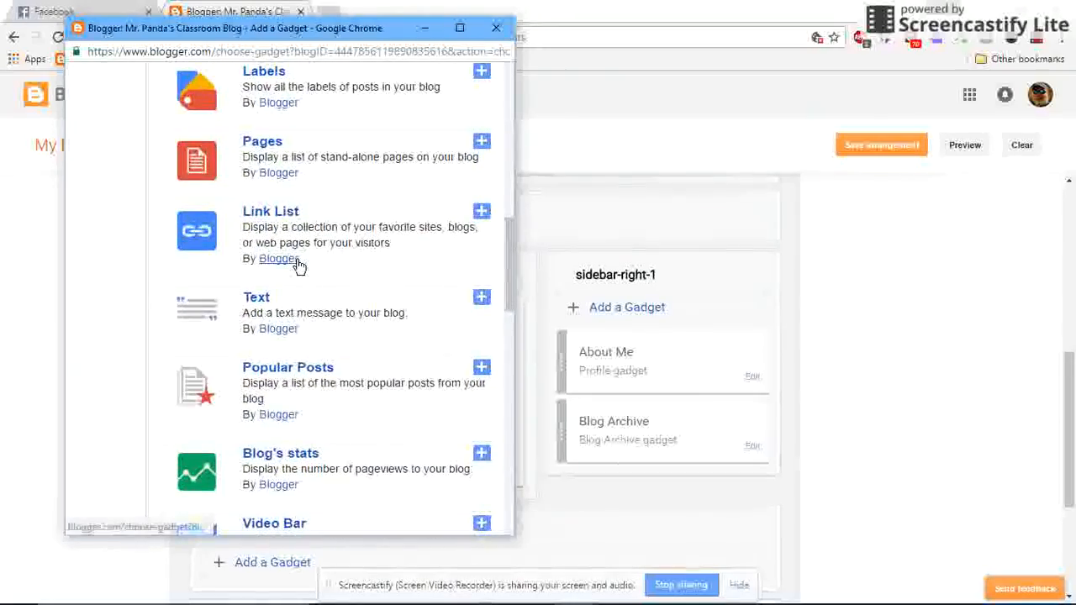
scroll(297, 267, down, 5)
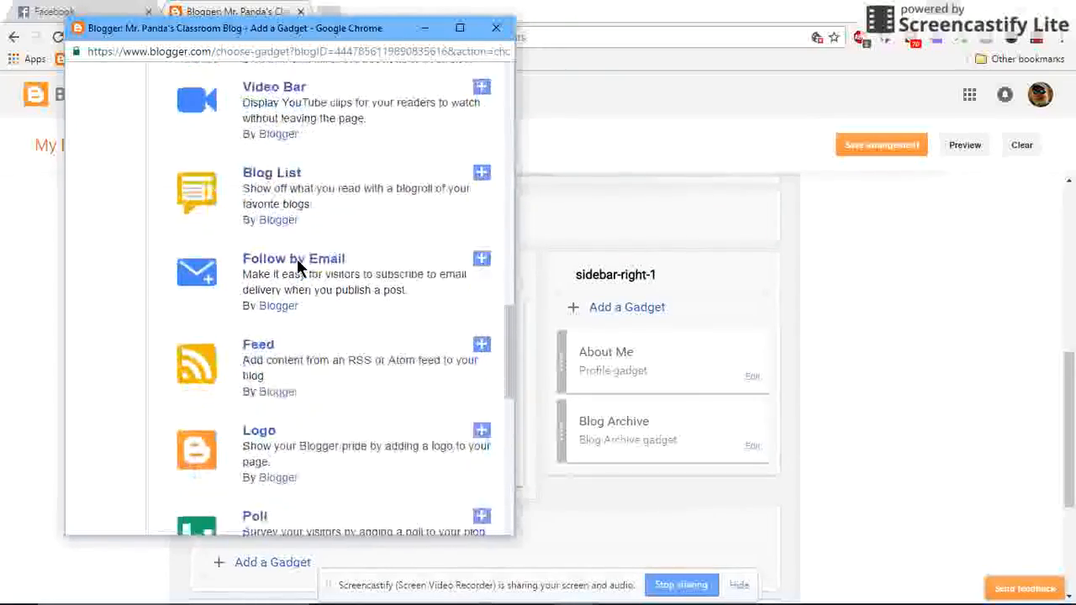
click(482, 144)
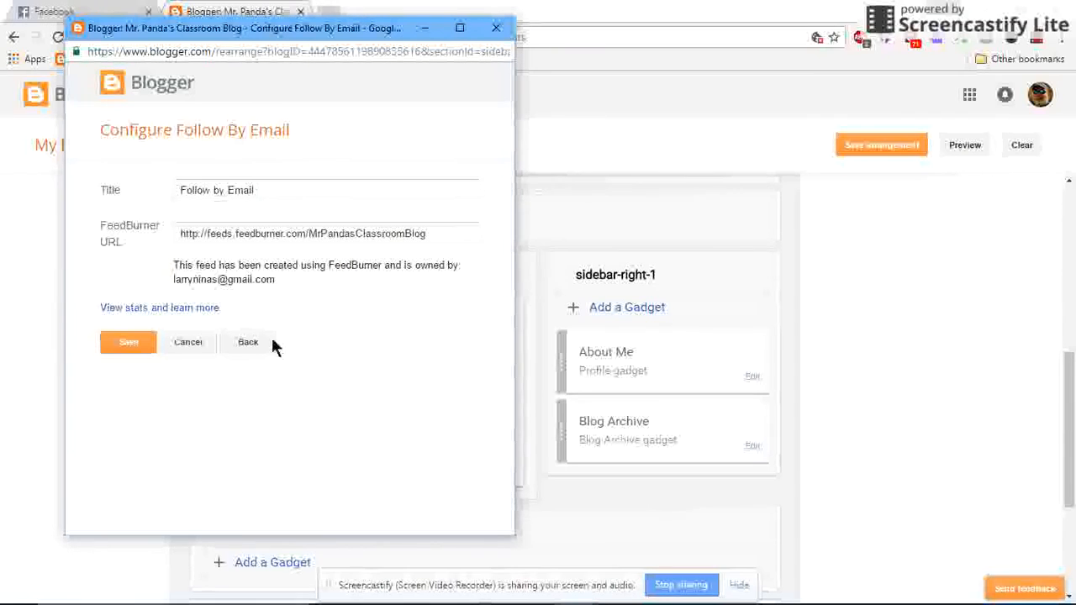
click(130, 340)
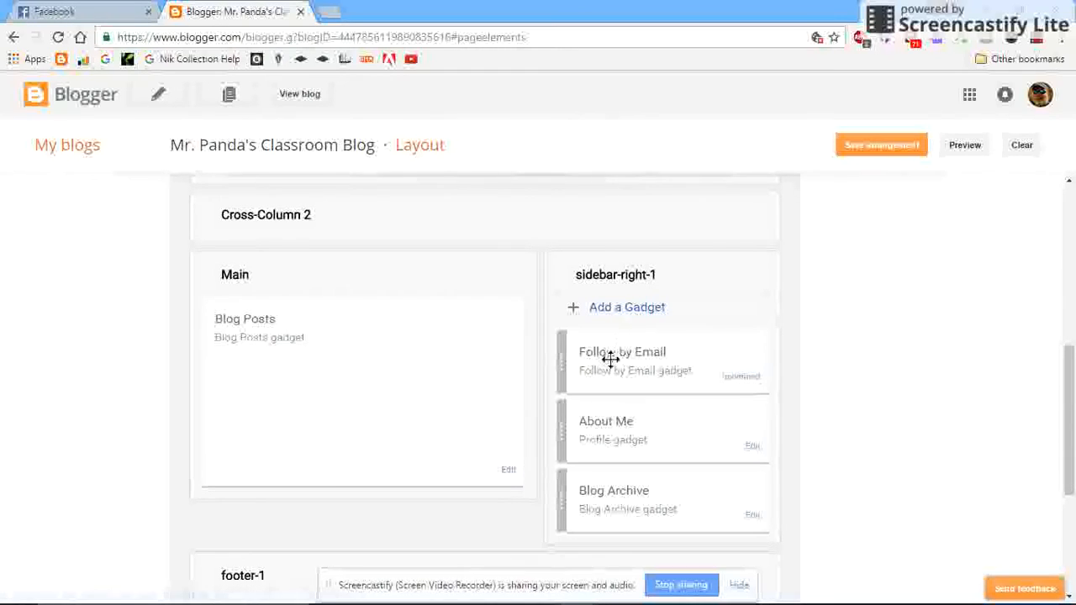
Search the web for "add google translate to website" in a new browser tab.
click(336, 16)
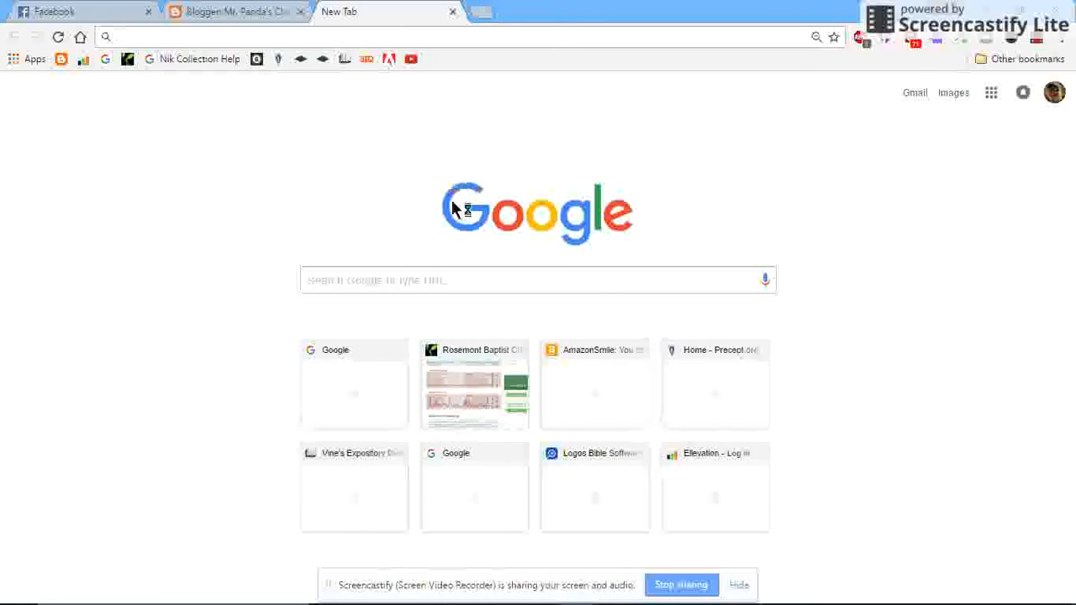
click(538, 279)
text(add)
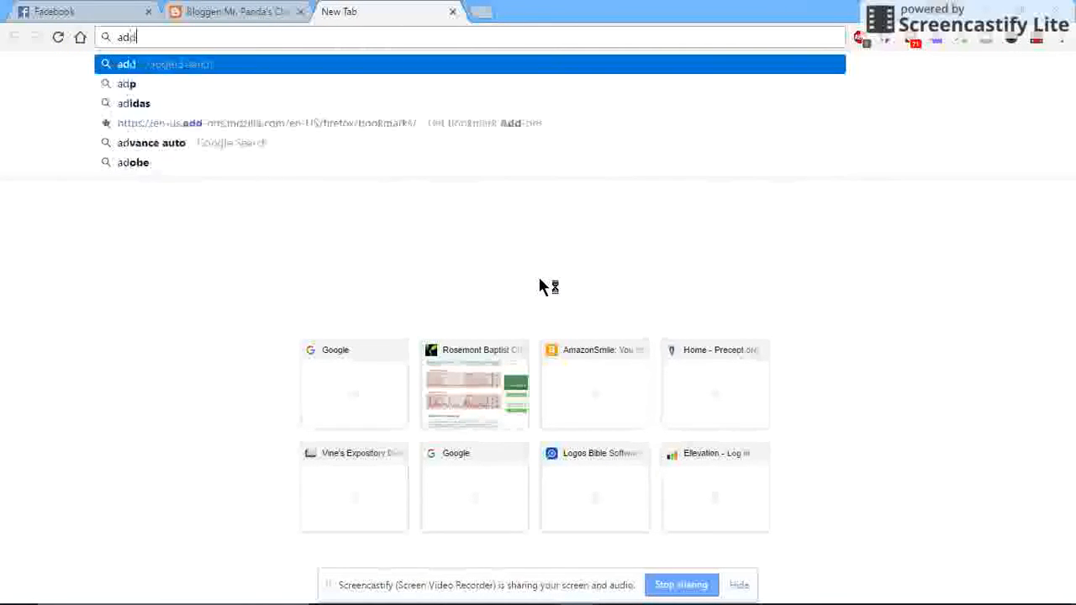
text( groov)
key(BackSpace)
key(BackSpace)
key(BackSpace)
key(BackSpace)
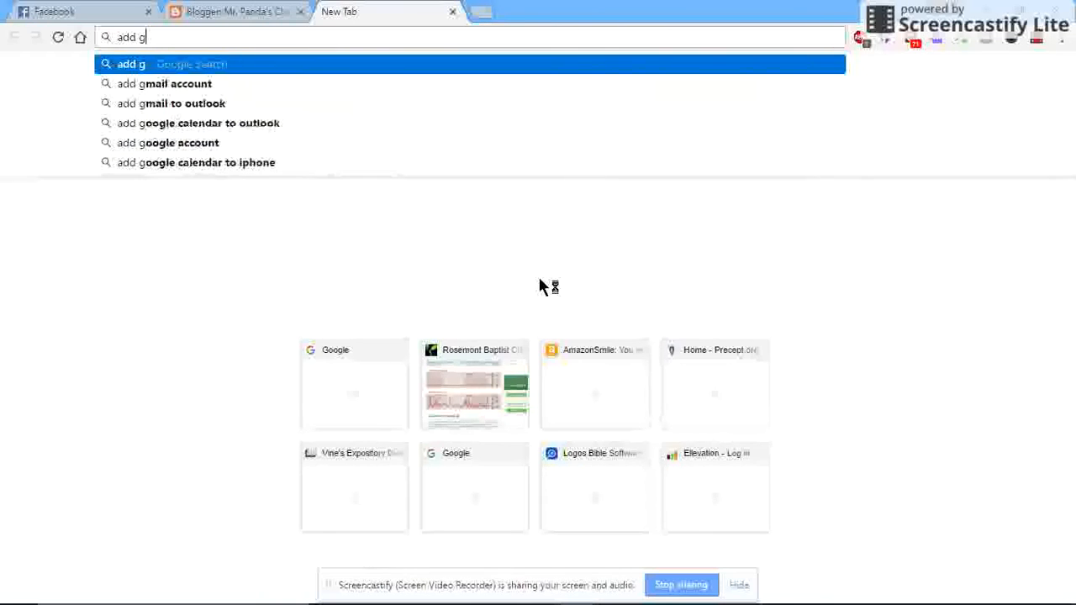
text(oogle tran)
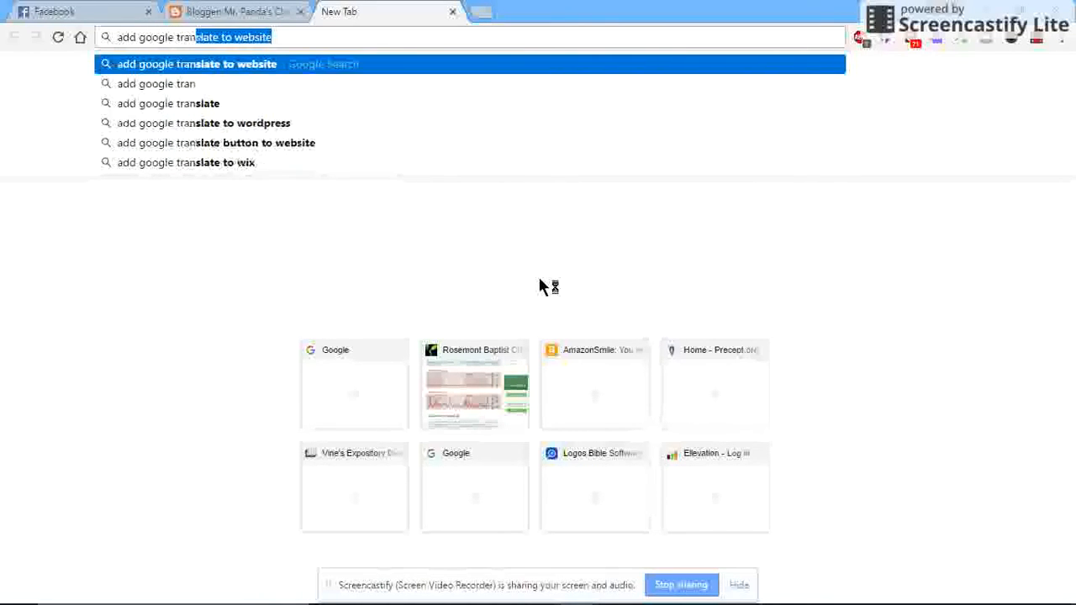
text(slat)
key(Return)
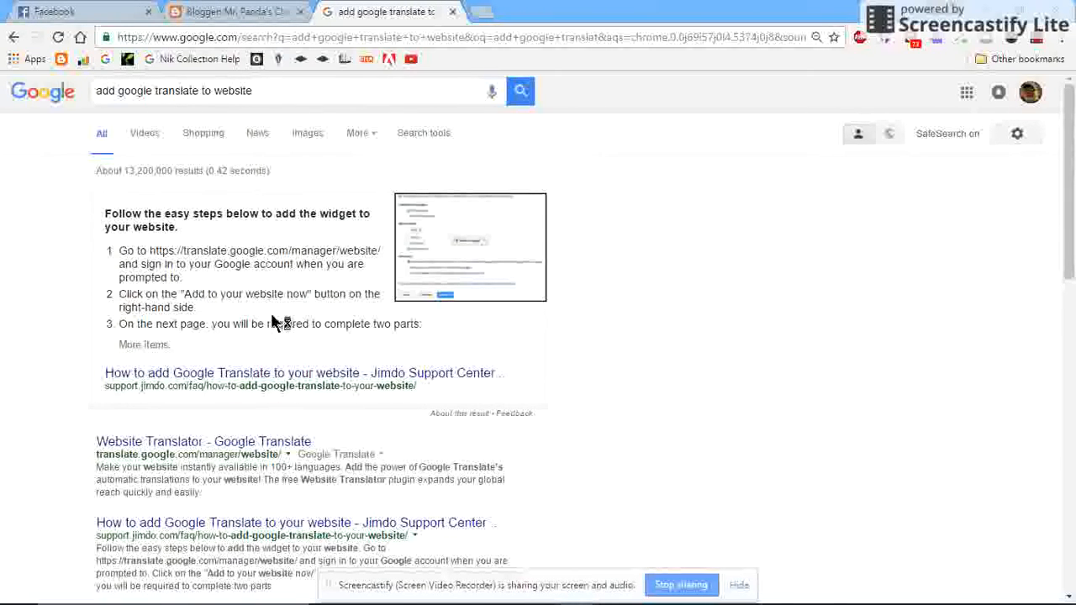
Open the Google Website Translator through the Jimdo how-to article and begin adding a website.
click(309, 375)
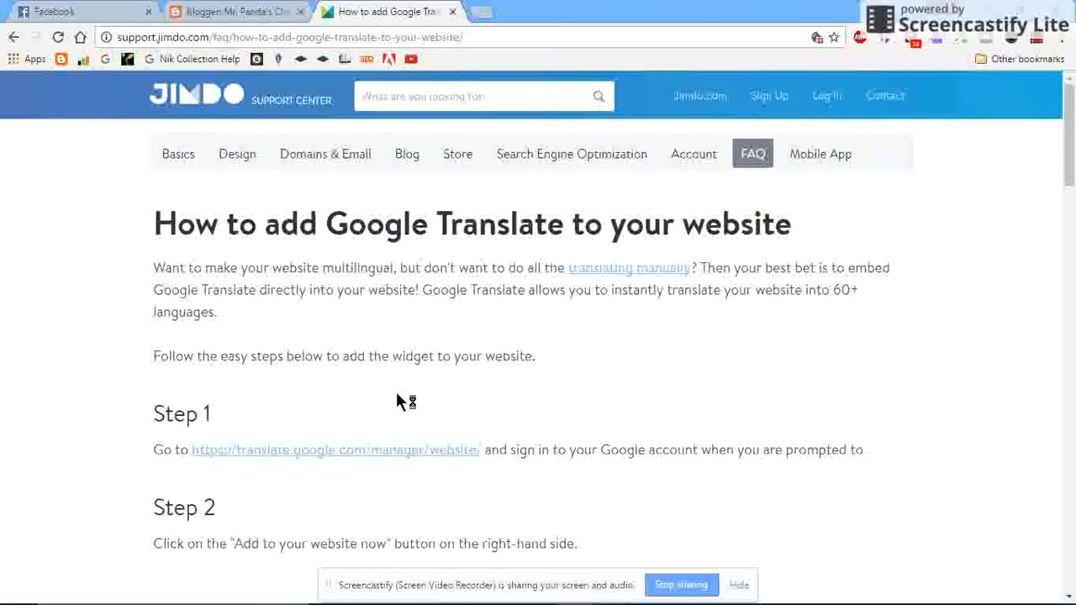
click(389, 458)
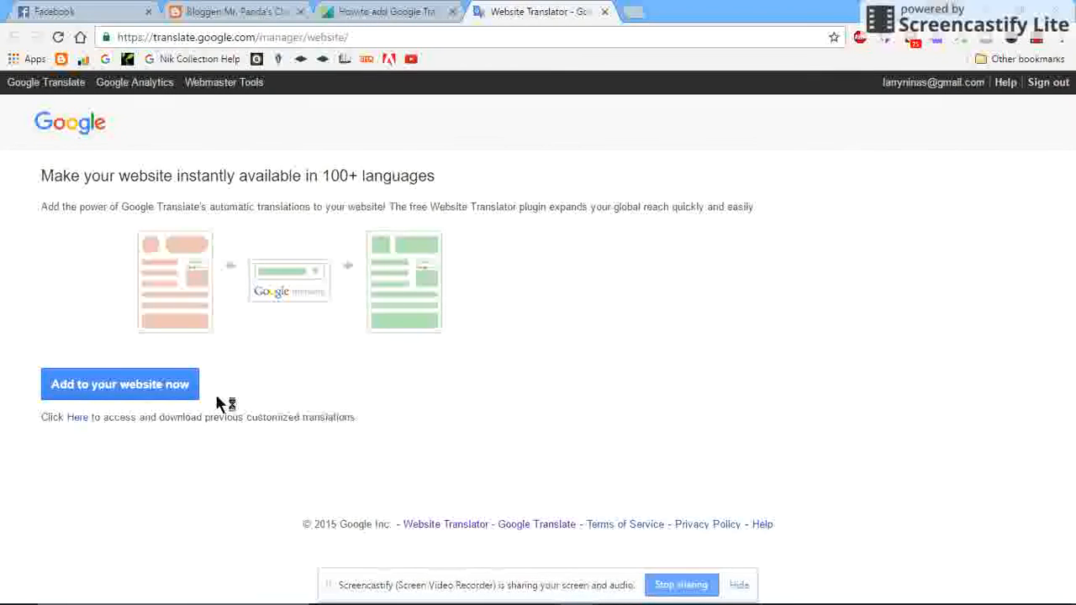
click(135, 392)
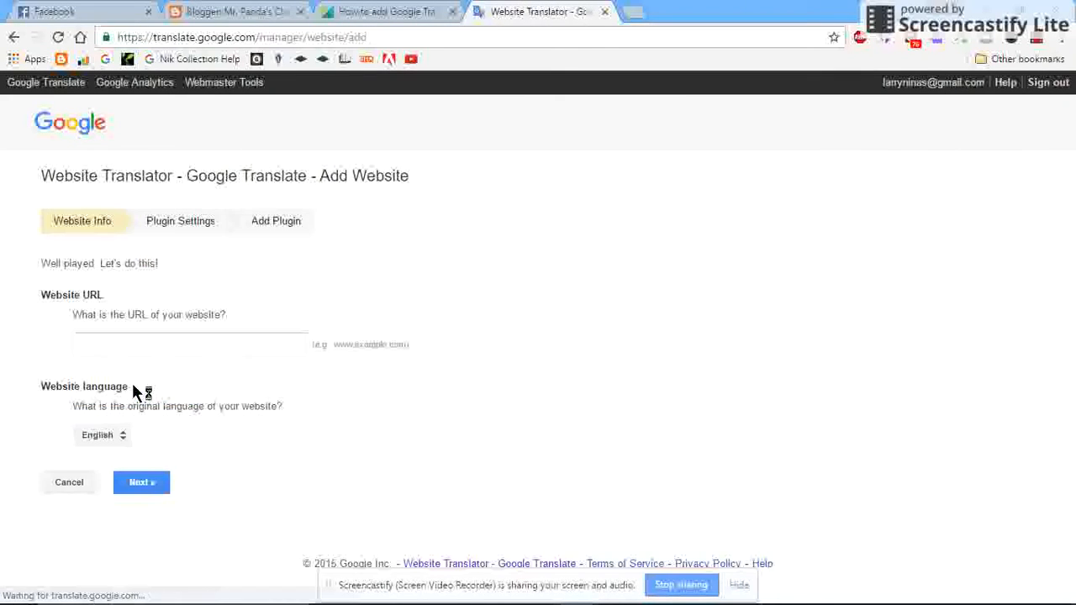
click(193, 344)
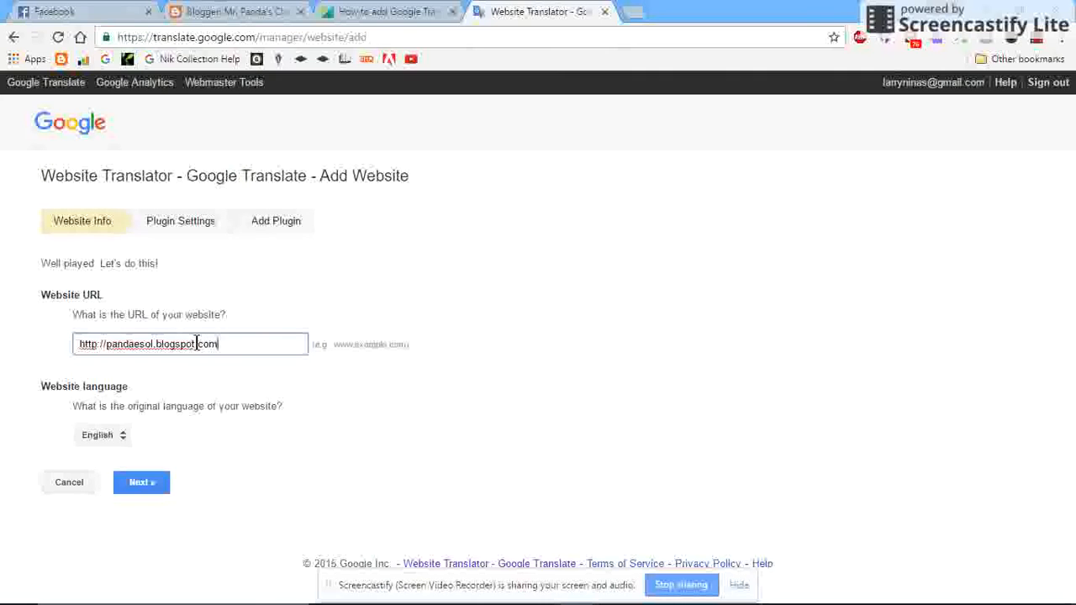
click(143, 483)
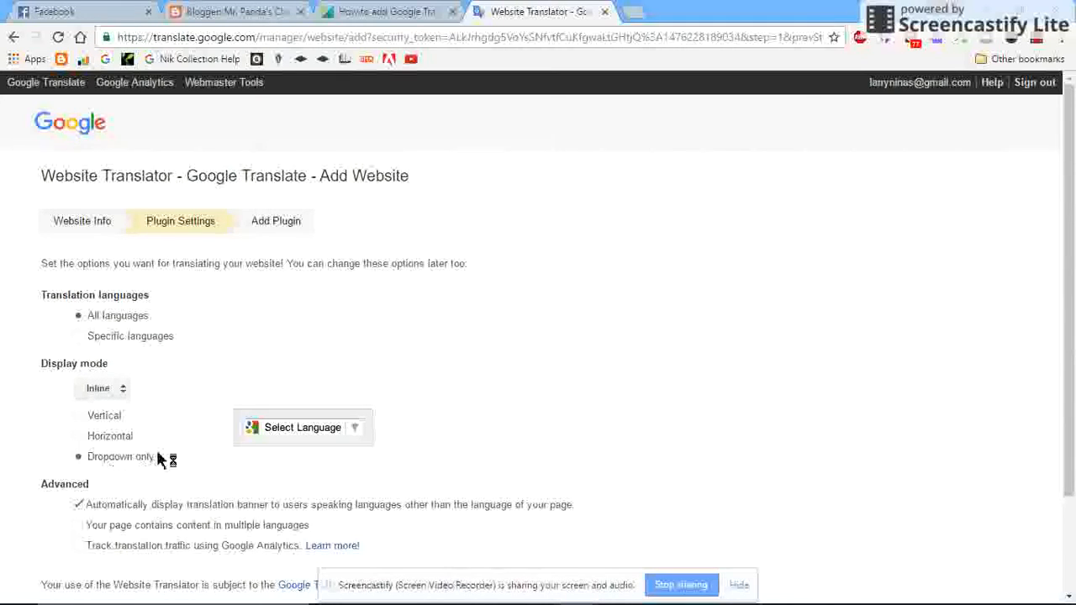
scroll(157, 452, down, 3)
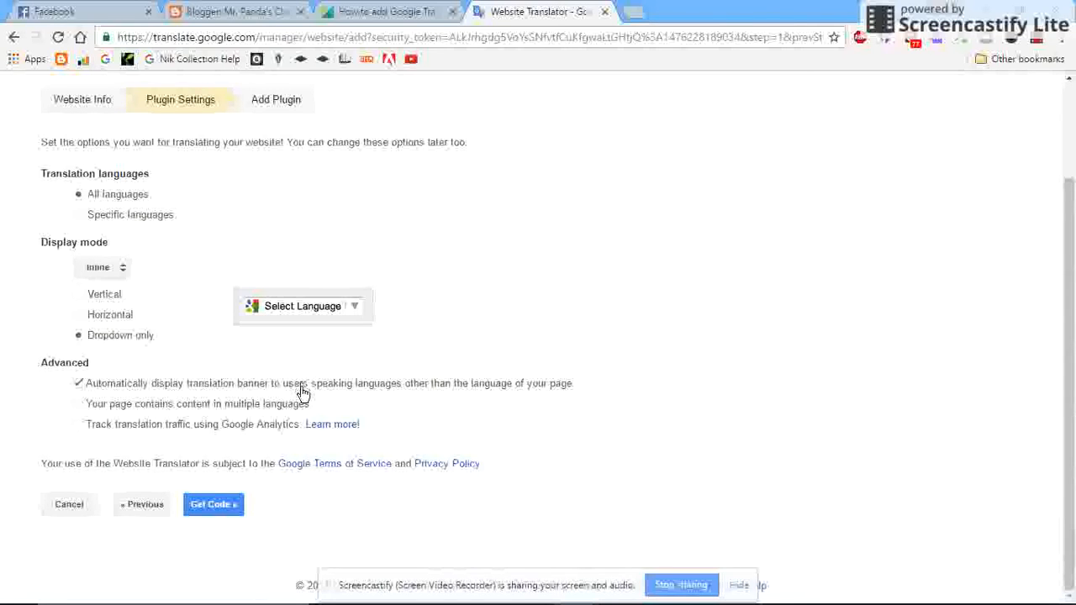
click(224, 505)
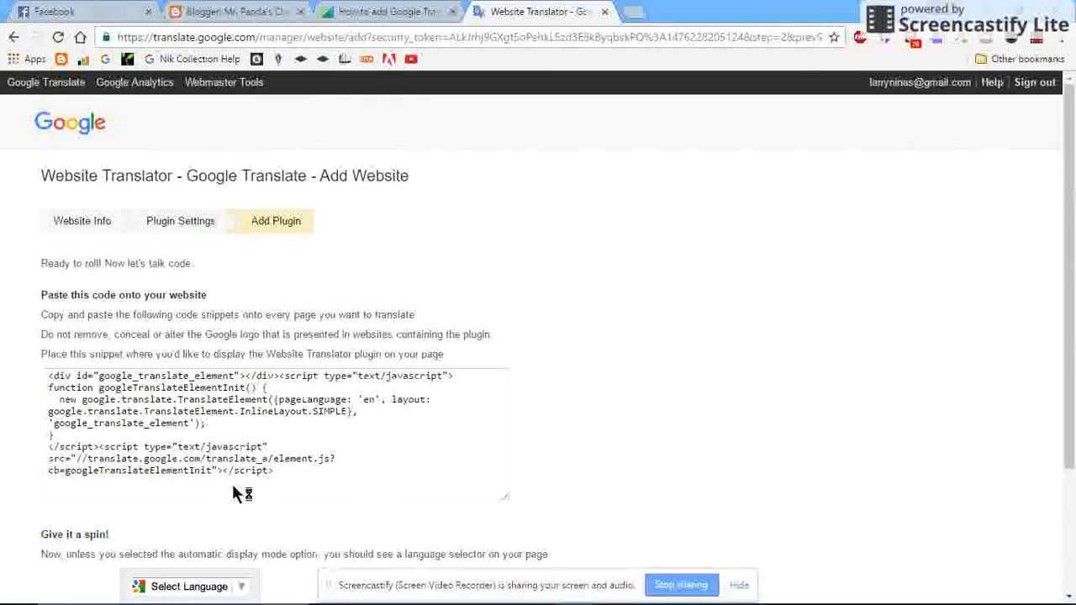
Copy the entire Website Translator code snippet and return to the blog's layout page in Blogger.
drag(284, 471, 26, 392)
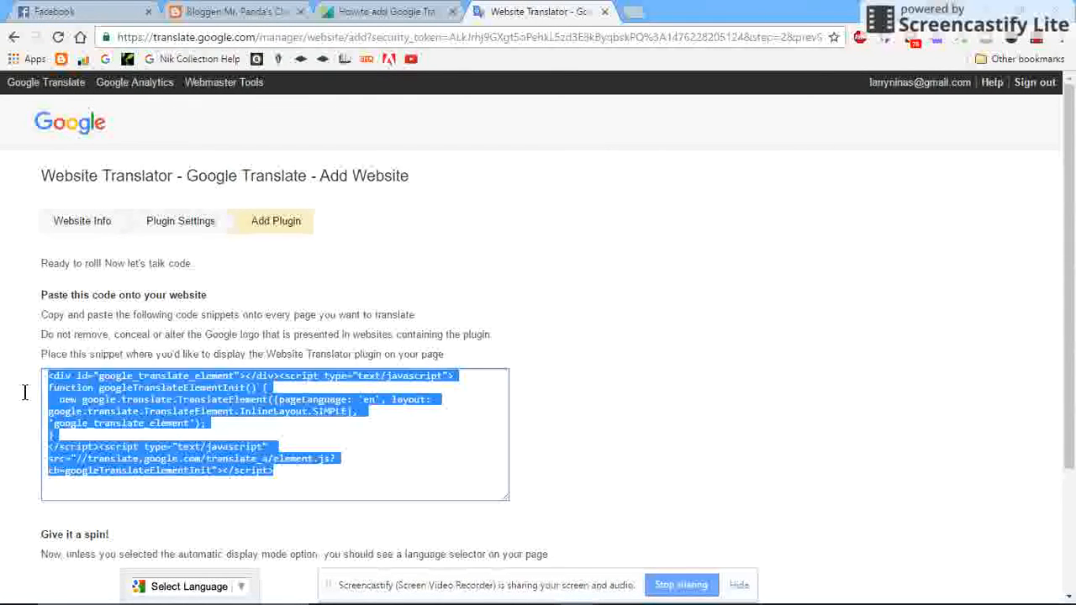
right_click(121, 402)
click(179, 416)
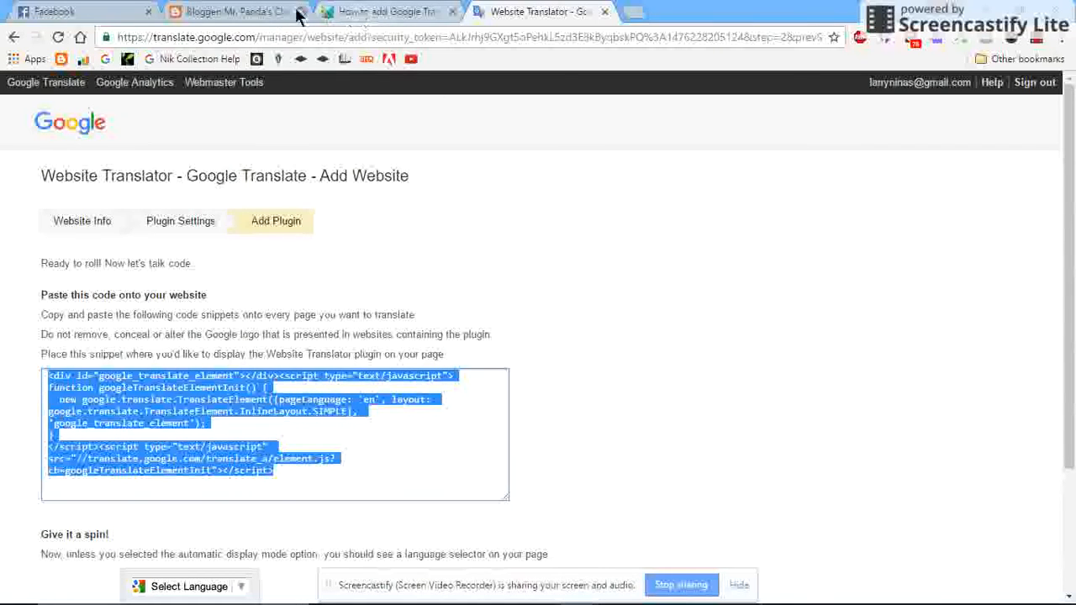
click(261, 13)
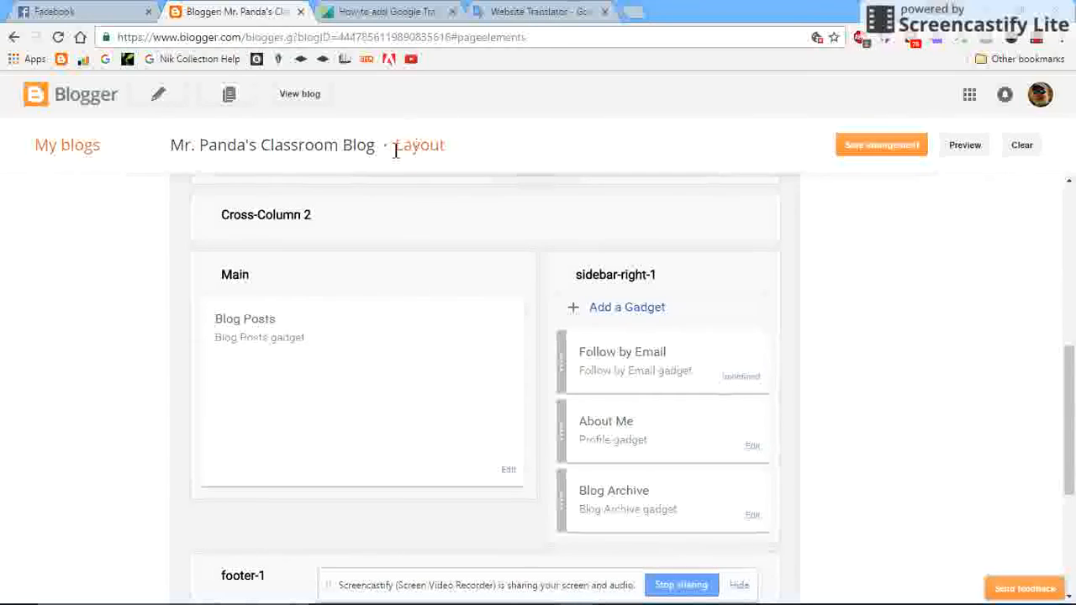
Add an HTML/JavaScript gadget to the sidebar-right-1 section and title it "Google Translate".
click(641, 311)
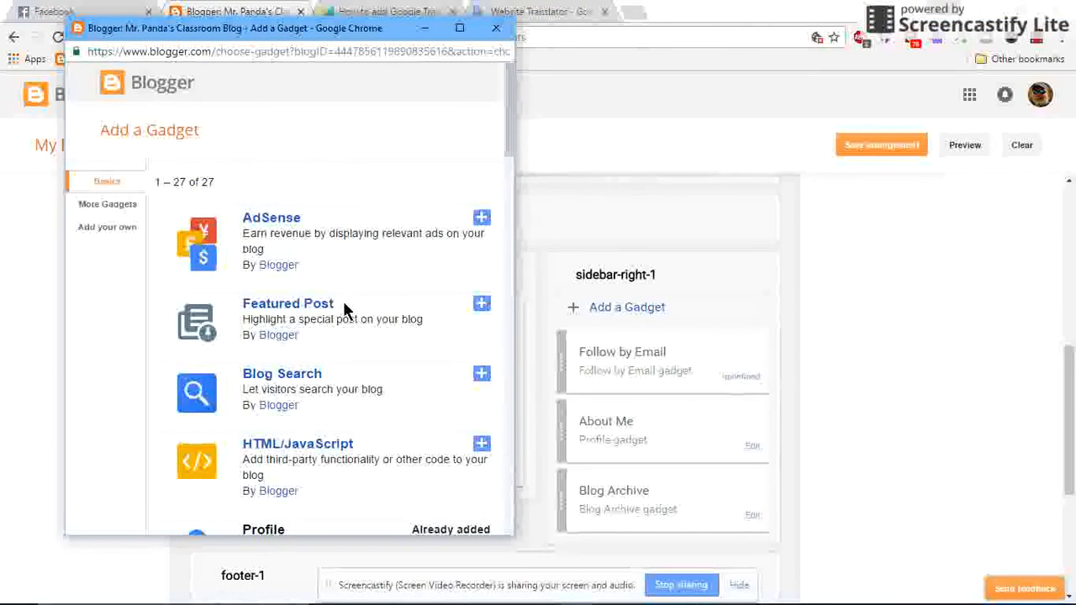
scroll(321, 416, down, 2)
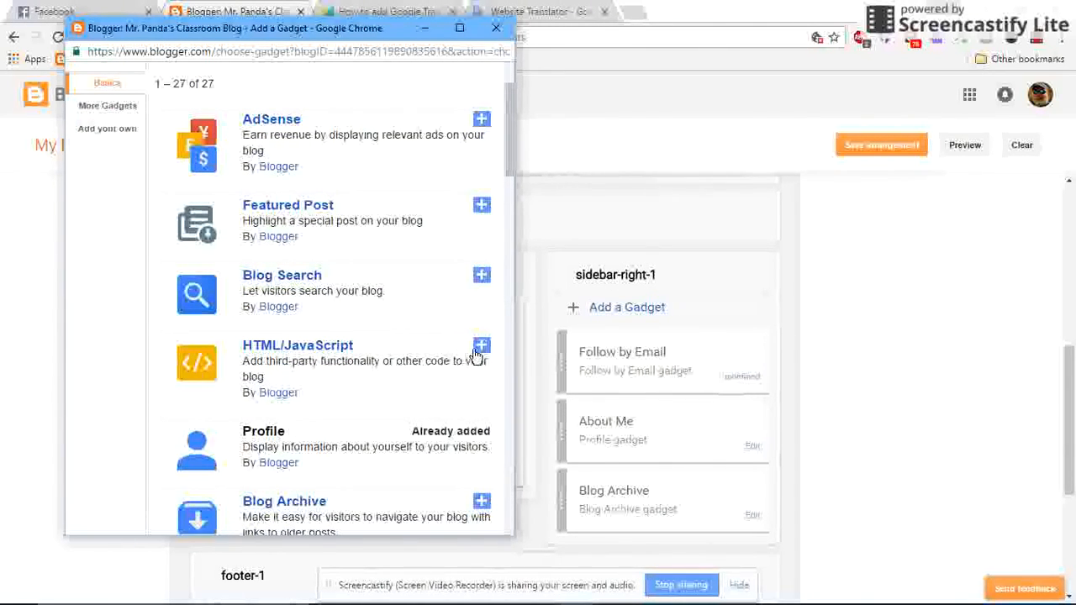
click(481, 345)
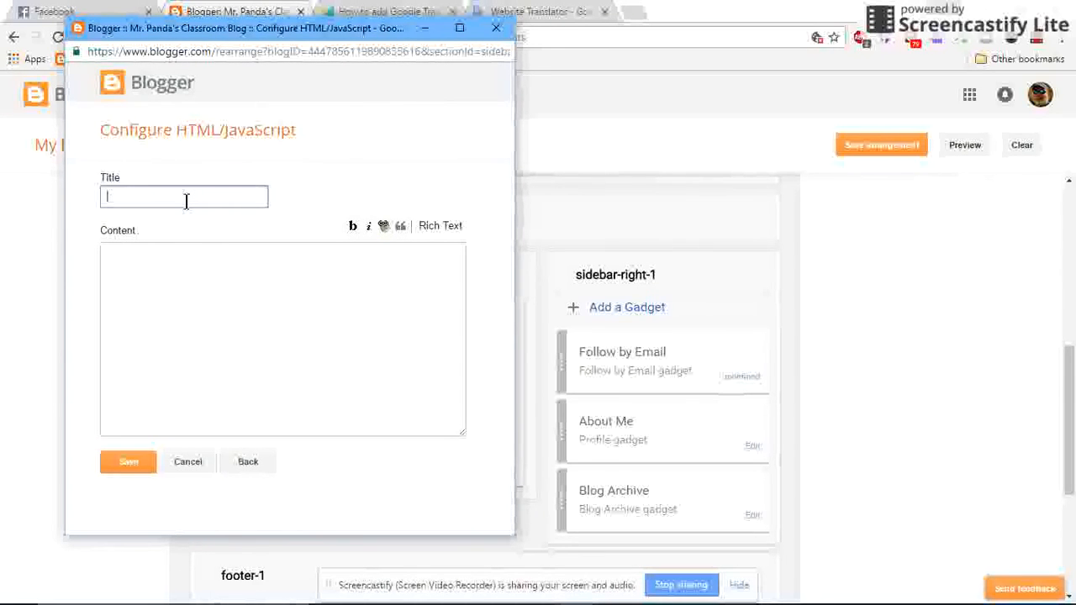
text(Google Translate)
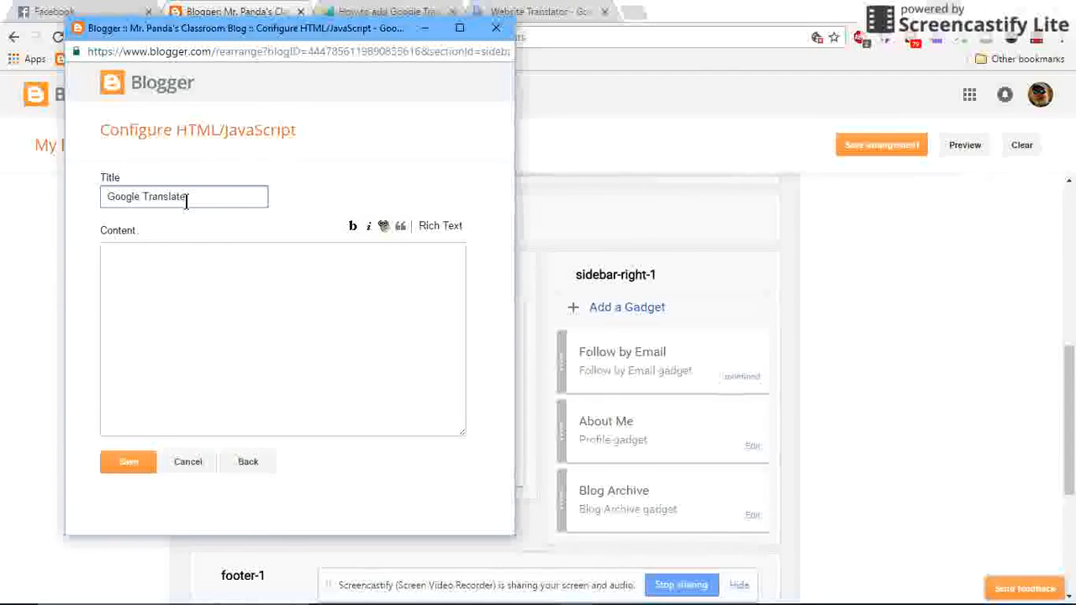
Paste the copied Website Translator code into the gadget's content and save the gadget.
click(235, 258)
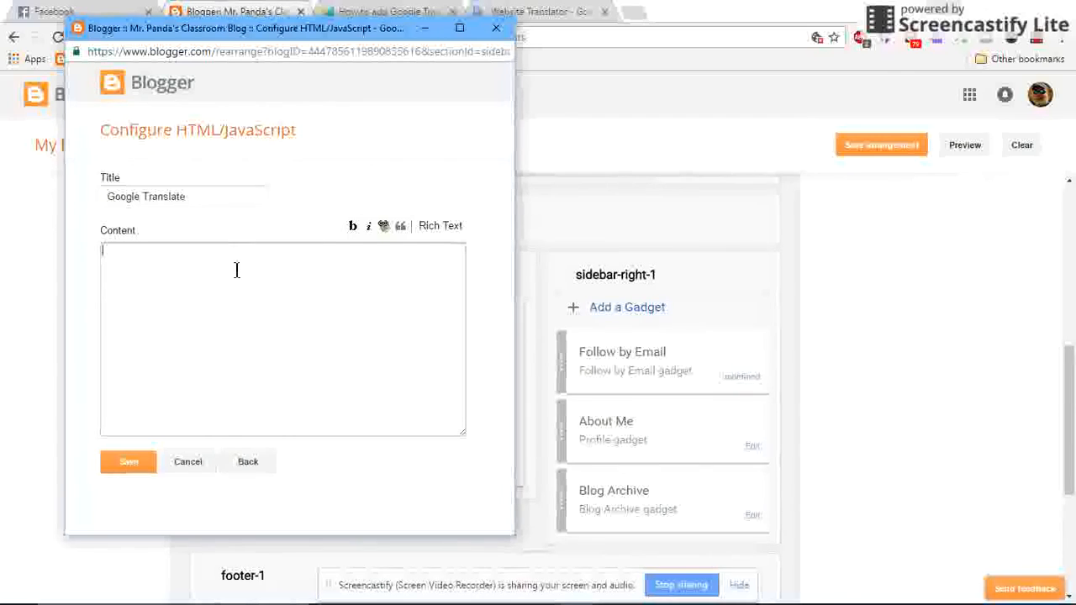
right_click(238, 273)
click(370, 366)
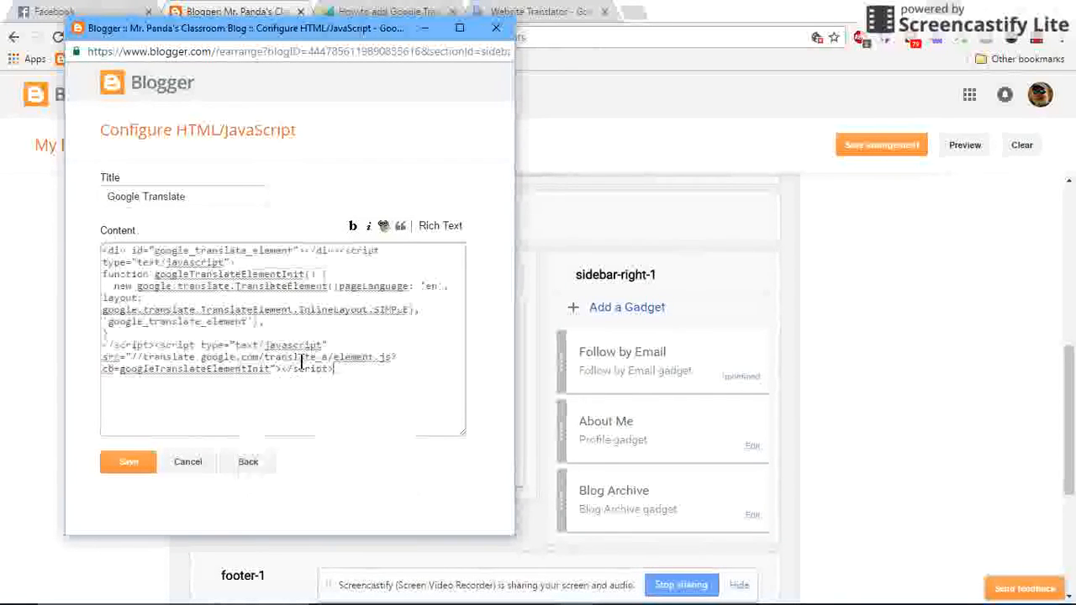
click(128, 462)
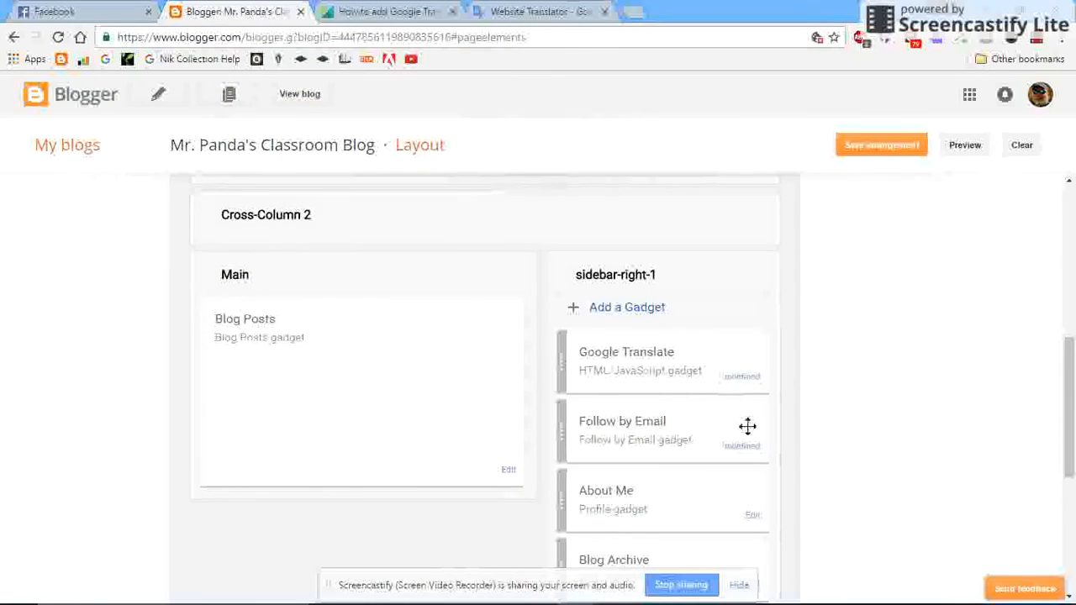
Save the layout arrangement with the Google Translate gadget at the head of the sidebar.
scroll(748, 427, down, 1)
scroll(726, 418, up, 1)
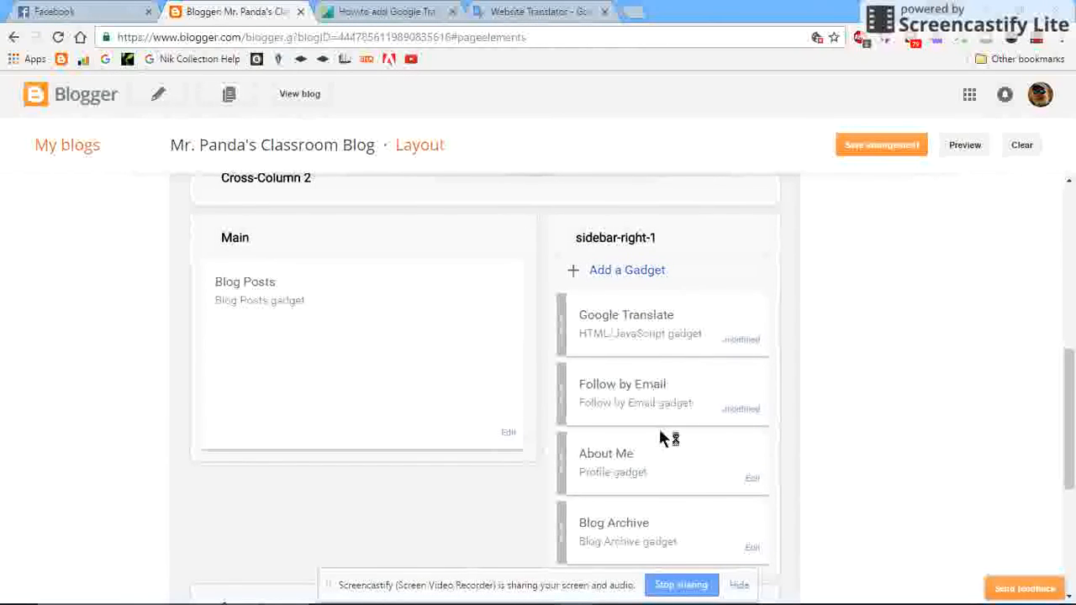
scroll(680, 517, down, 2)
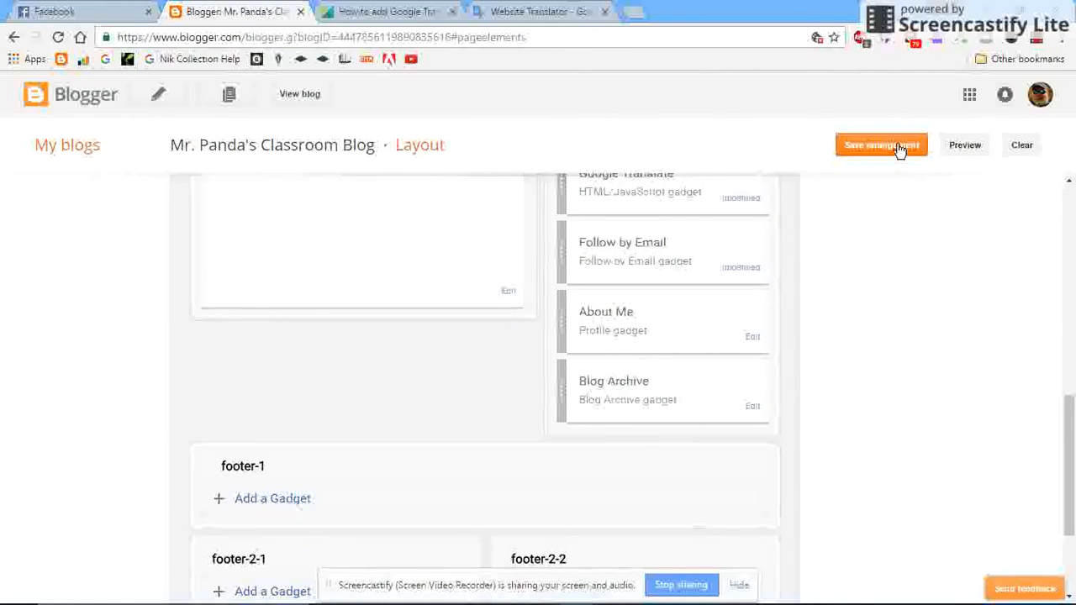
click(900, 149)
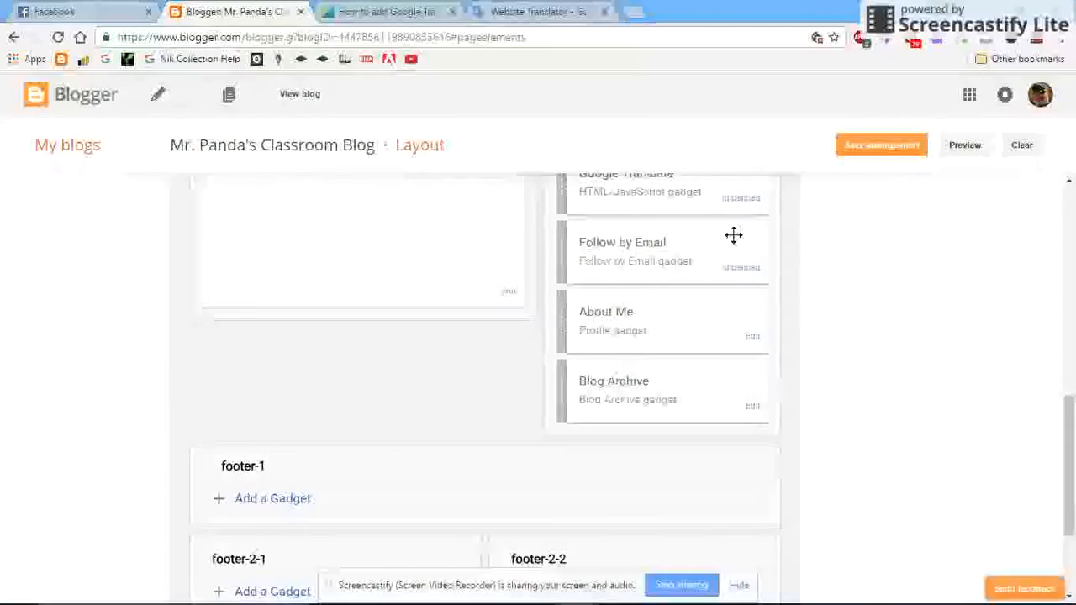
Preview the blog to check the sidebar gadgets, and close the preview.
scroll(731, 236, up, 3)
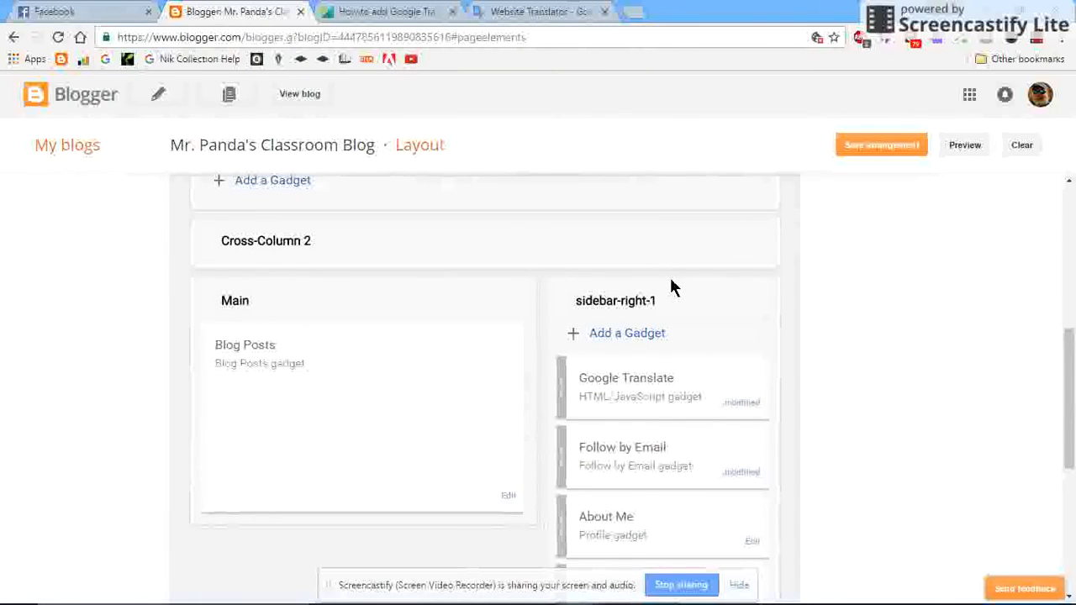
scroll(671, 286, up, 1)
scroll(671, 285, down, 2)
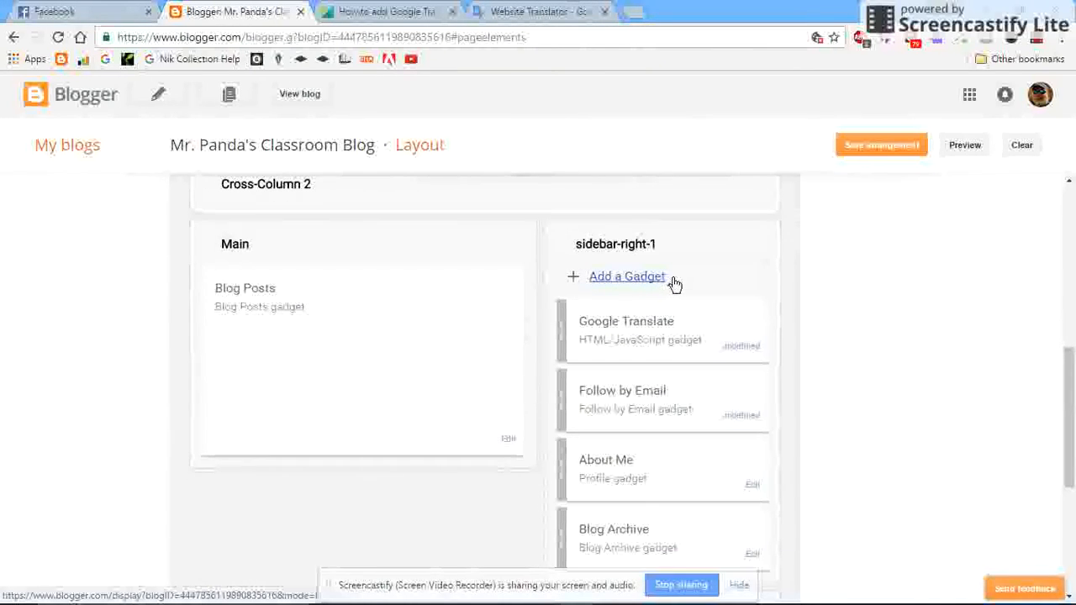
scroll(675, 282, down, 2)
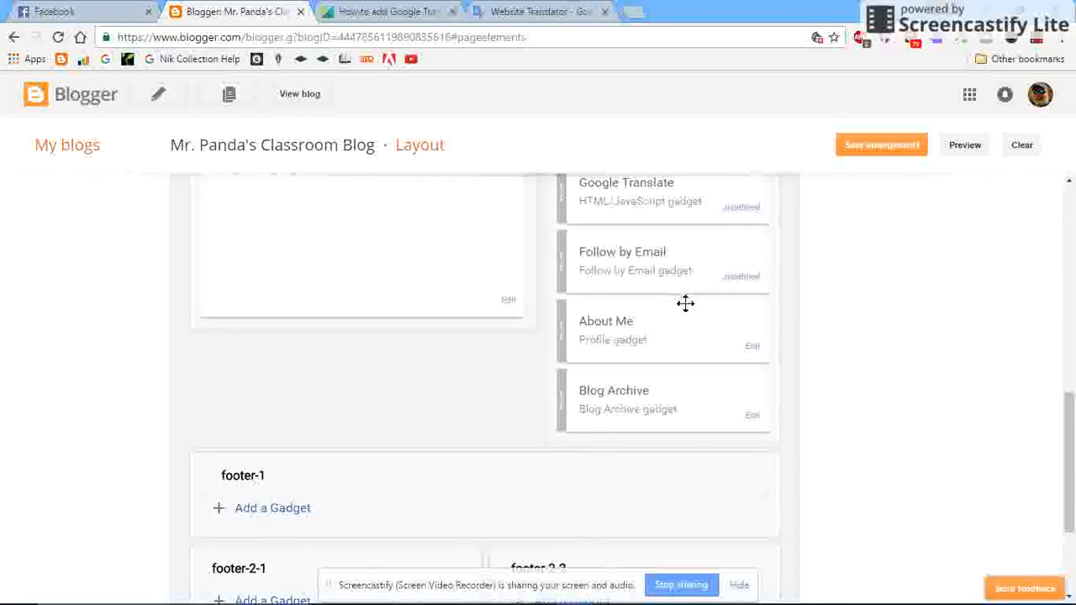
scroll(686, 301, up, 4)
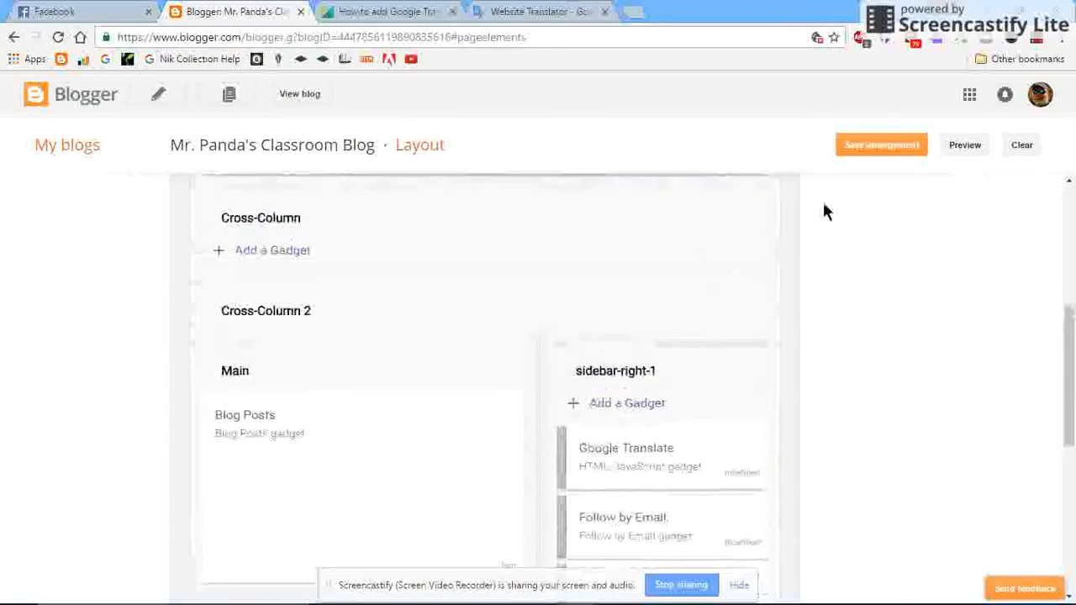
click(967, 147)
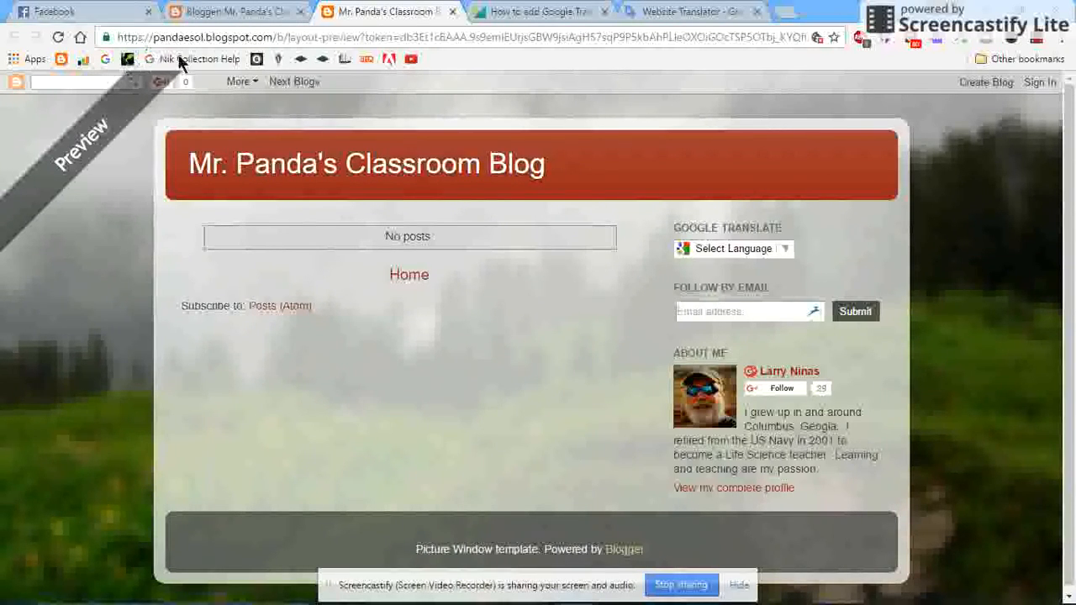
click(452, 12)
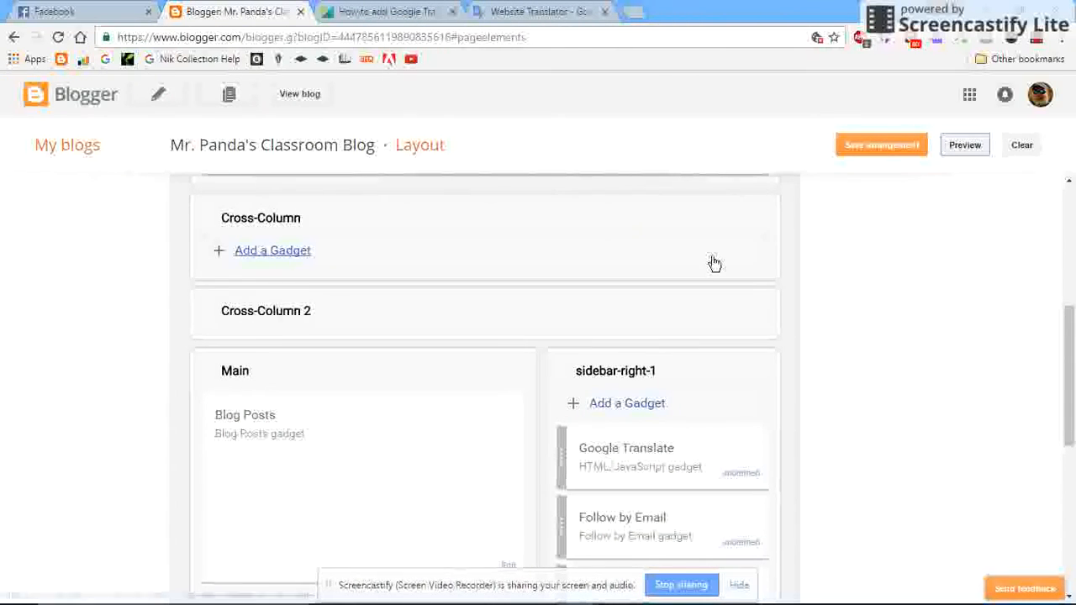
Save the blog's layout arrangement once more.
scroll(548, 260, down, 1)
scroll(760, 200, up, 2)
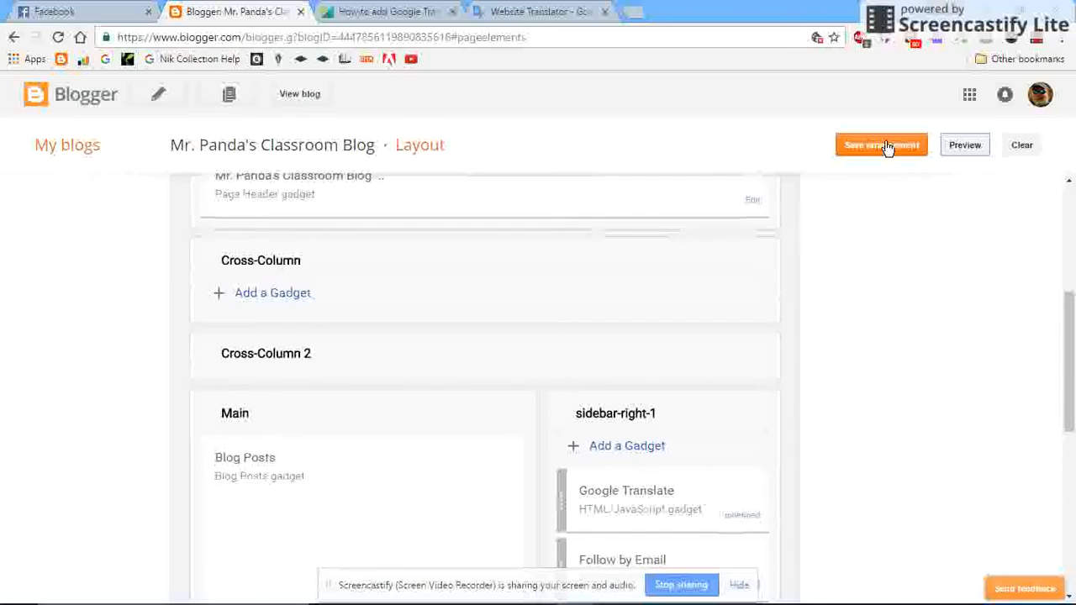
click(887, 148)
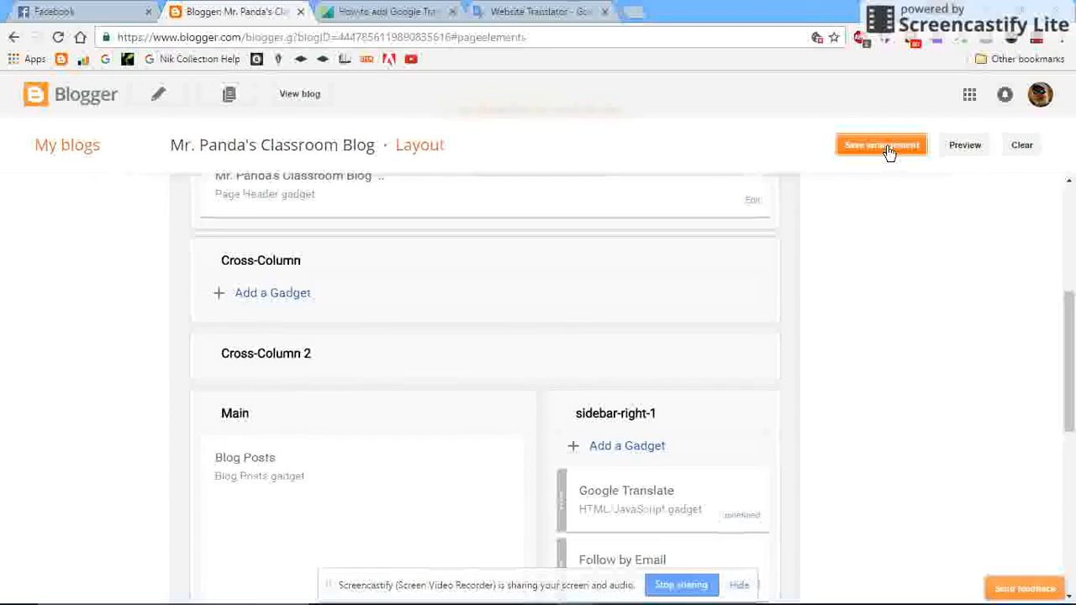
Change the Navbar gadget's style to Blue and save its configuration.
scroll(522, 212, up, 3)
scroll(520, 210, up, 1)
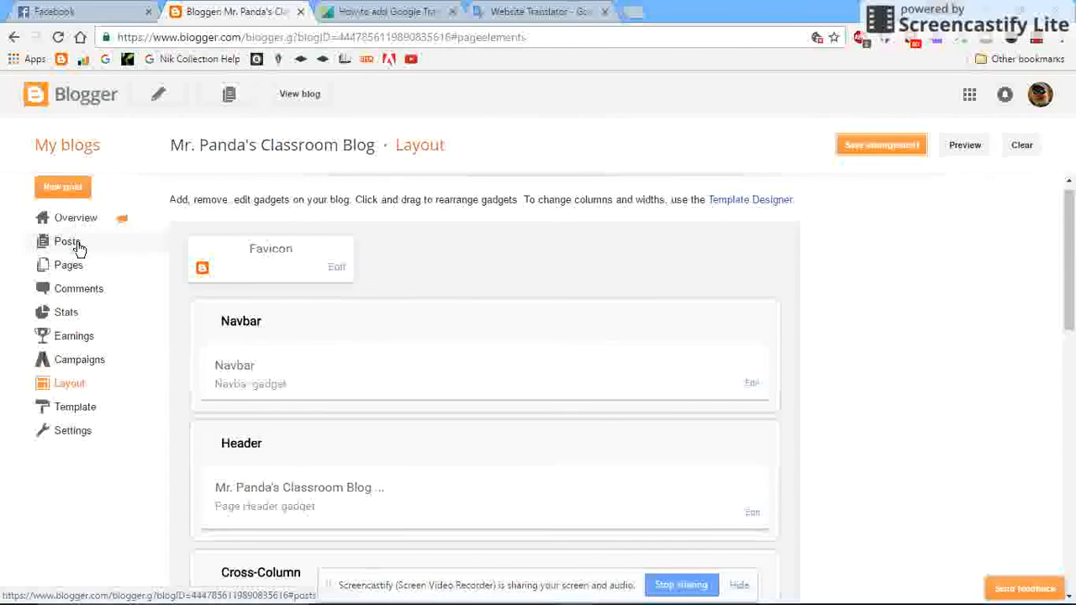
click(752, 385)
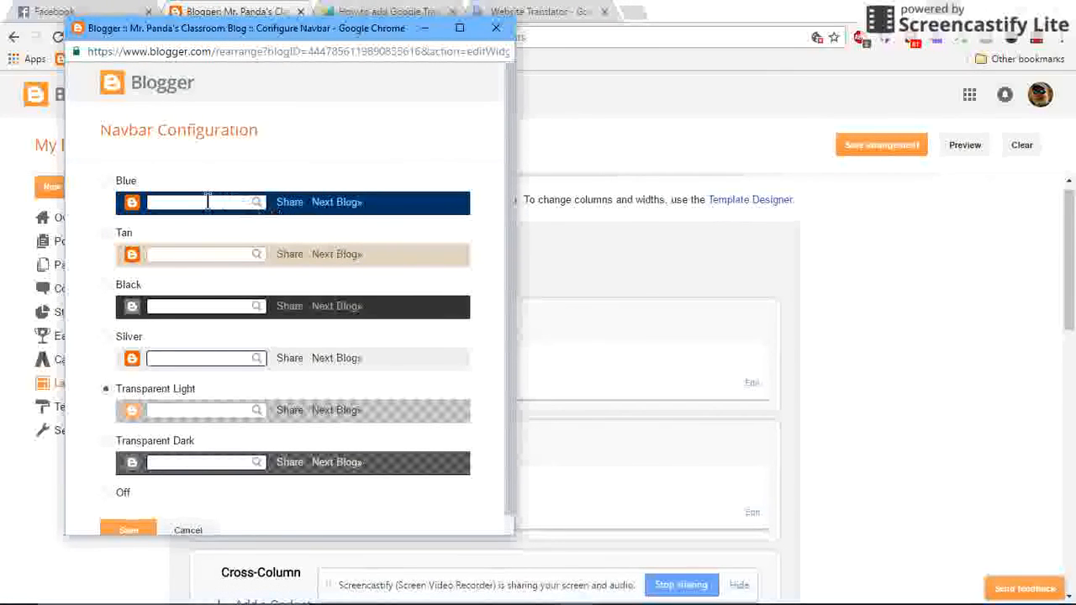
scroll(211, 272, down, 1)
scroll(211, 271, up, 1)
click(106, 181)
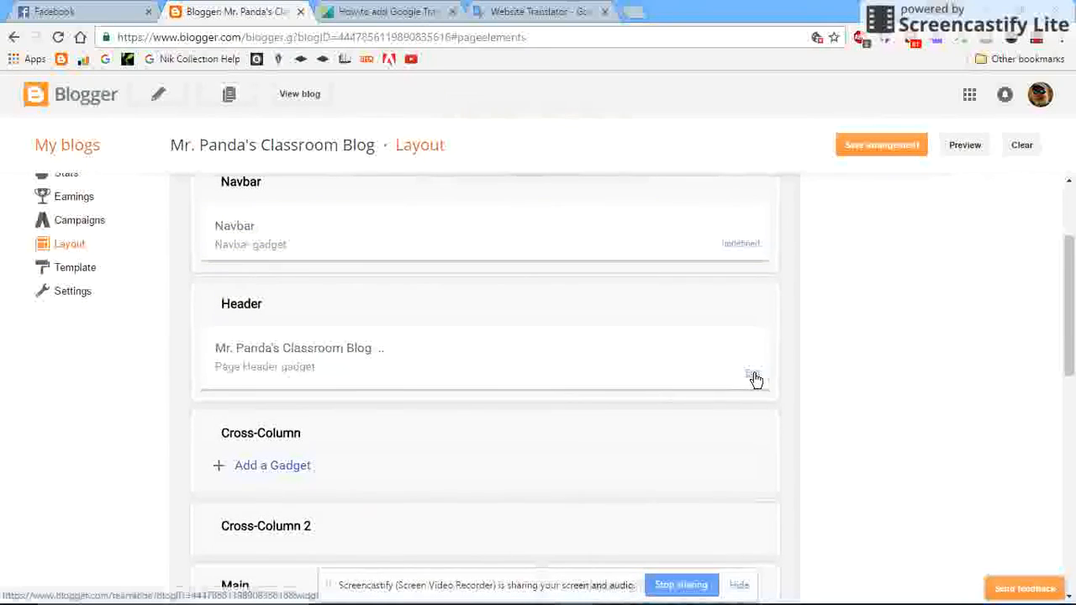
Open the Page Header gadget's settings and browse the computer's Pictures folder for a header image.
click(753, 379)
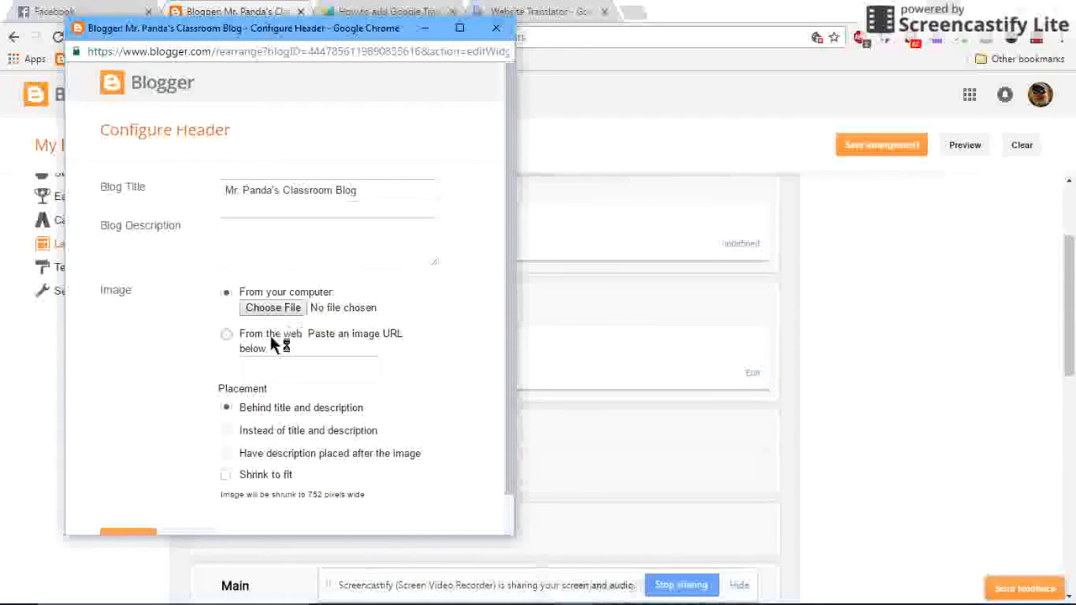
click(283, 310)
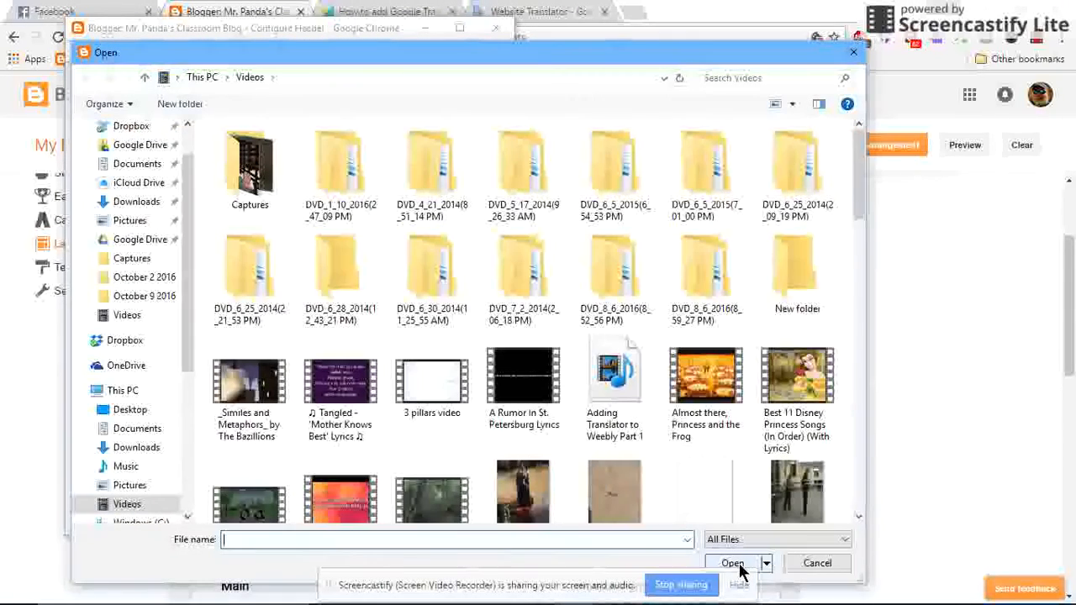
scroll(652, 467, down, 10)
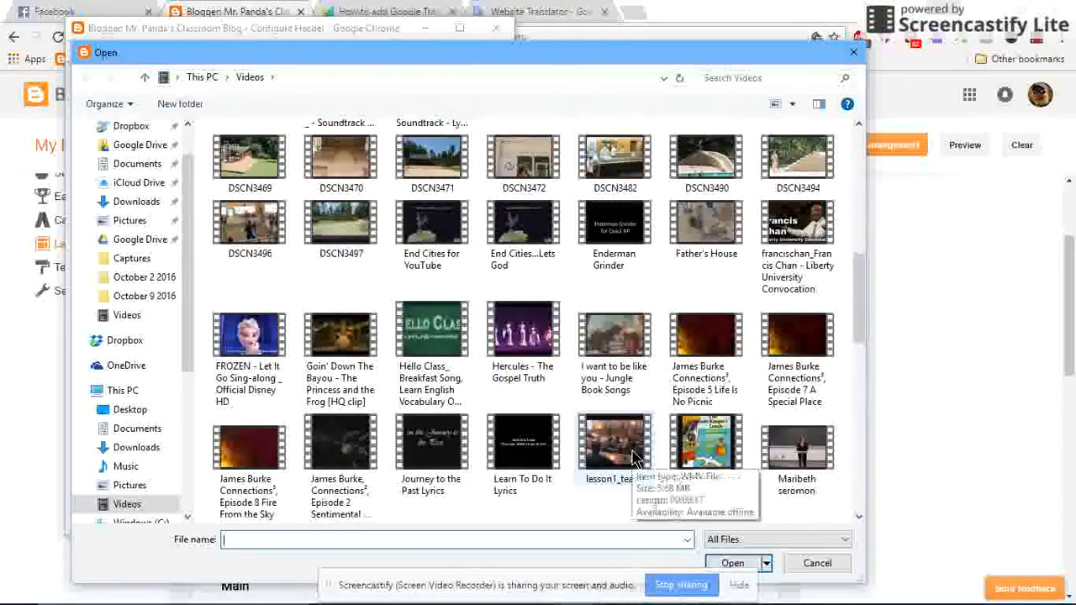
scroll(636, 459, down, 3)
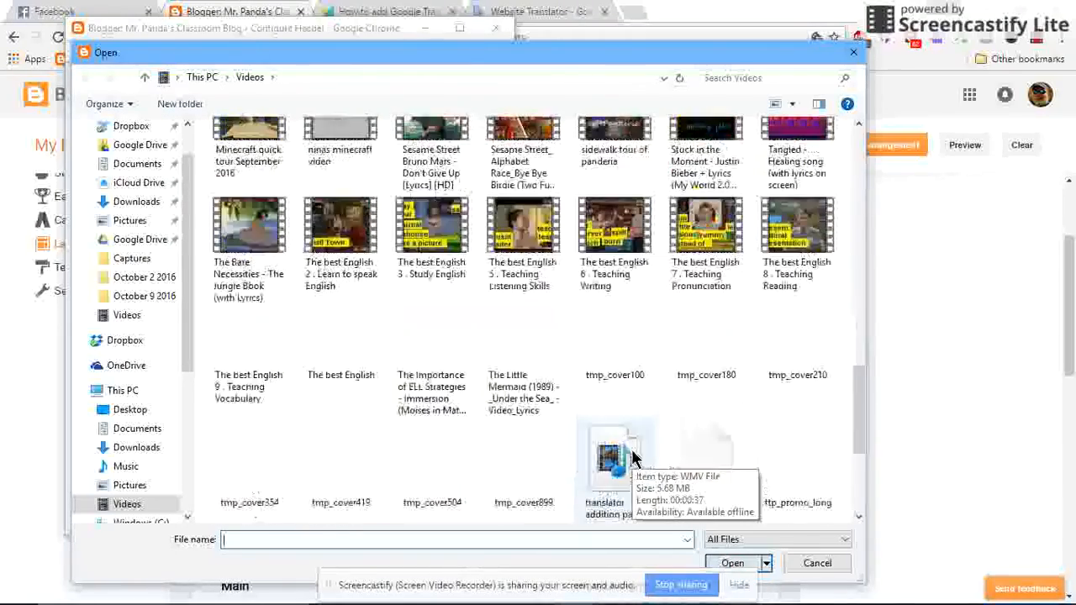
scroll(636, 458, up, 2)
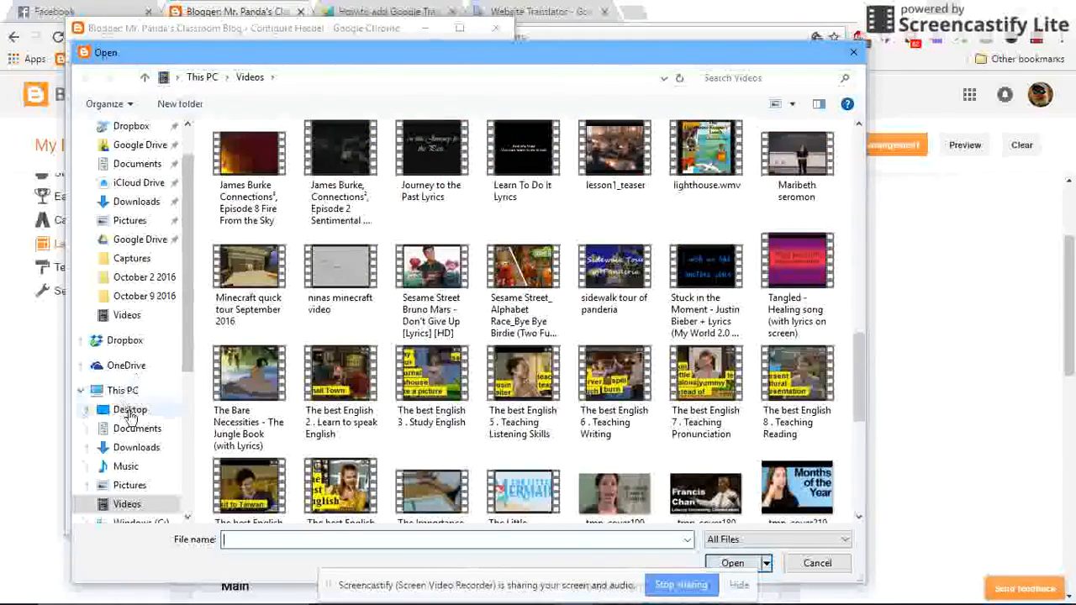
click(133, 485)
Set the Pictures file "Captain Billy's Crab Shack 2 1990" as the header image behind the title and description, and save the header.
scroll(601, 374, down, 10)
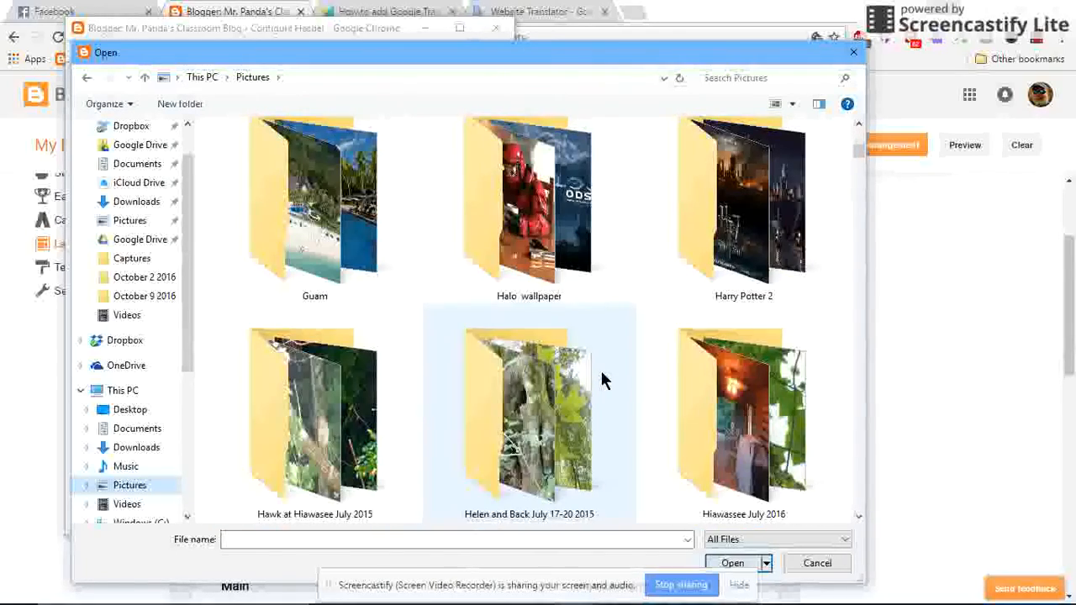
scroll(602, 375, down, 6)
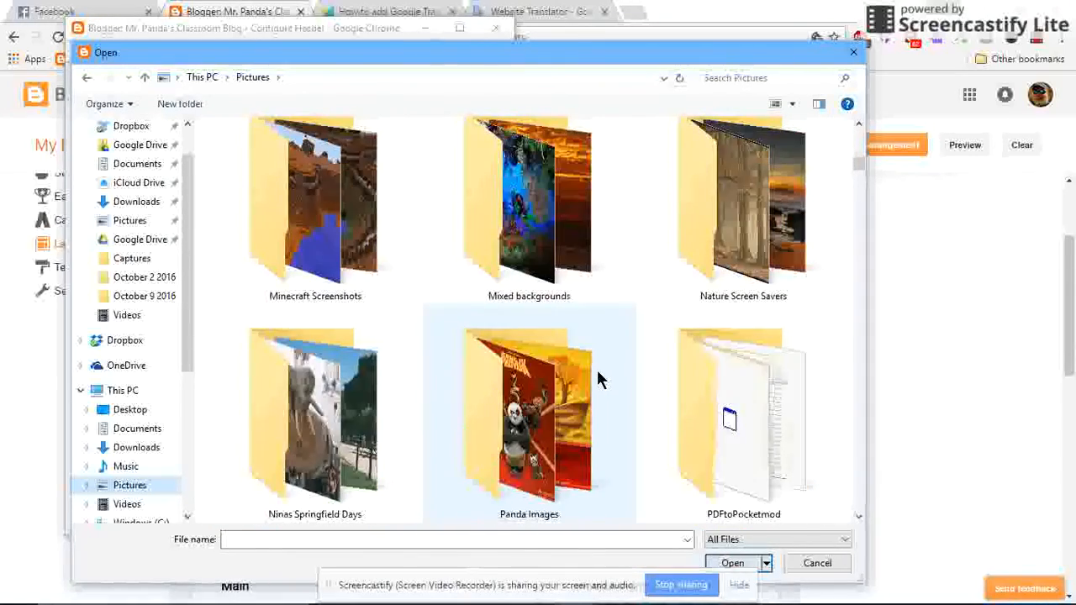
scroll(598, 370, down, 3)
scroll(597, 370, down, 3)
scroll(597, 379, down, 6)
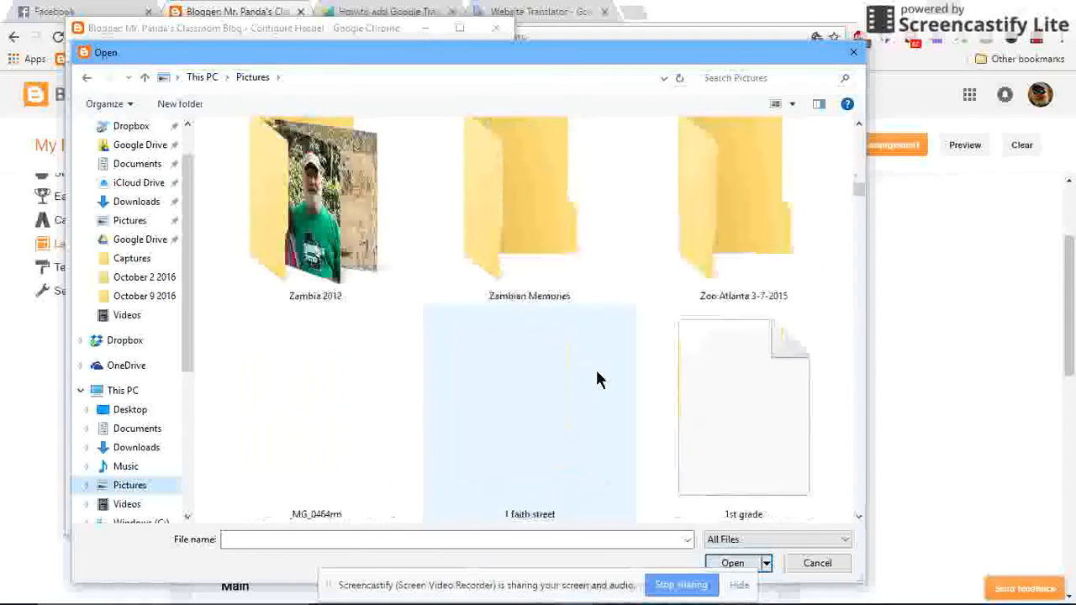
scroll(599, 378, down, 6)
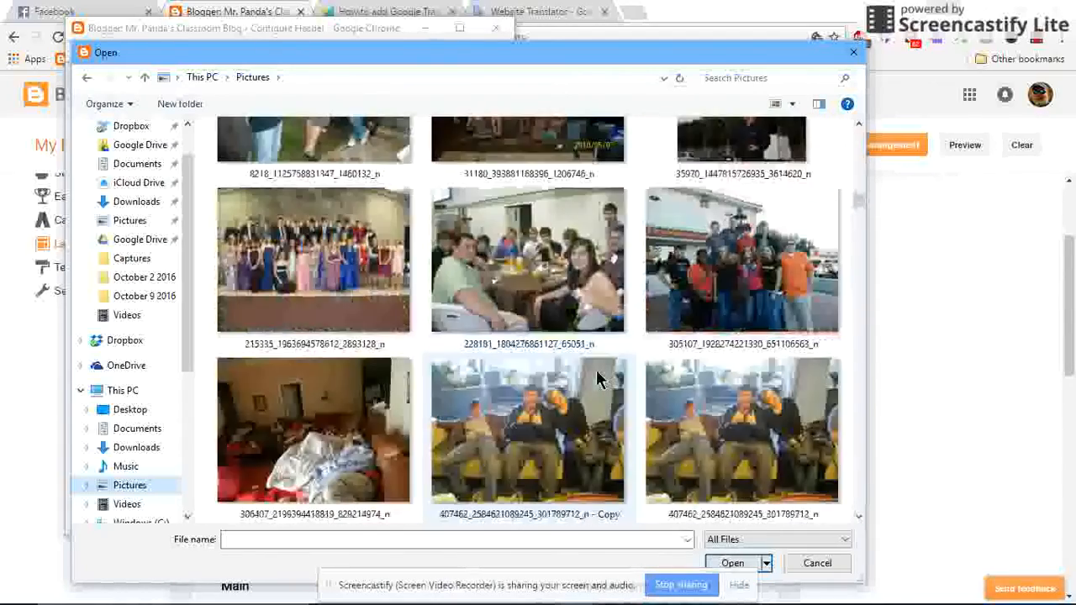
scroll(598, 378, down, 2)
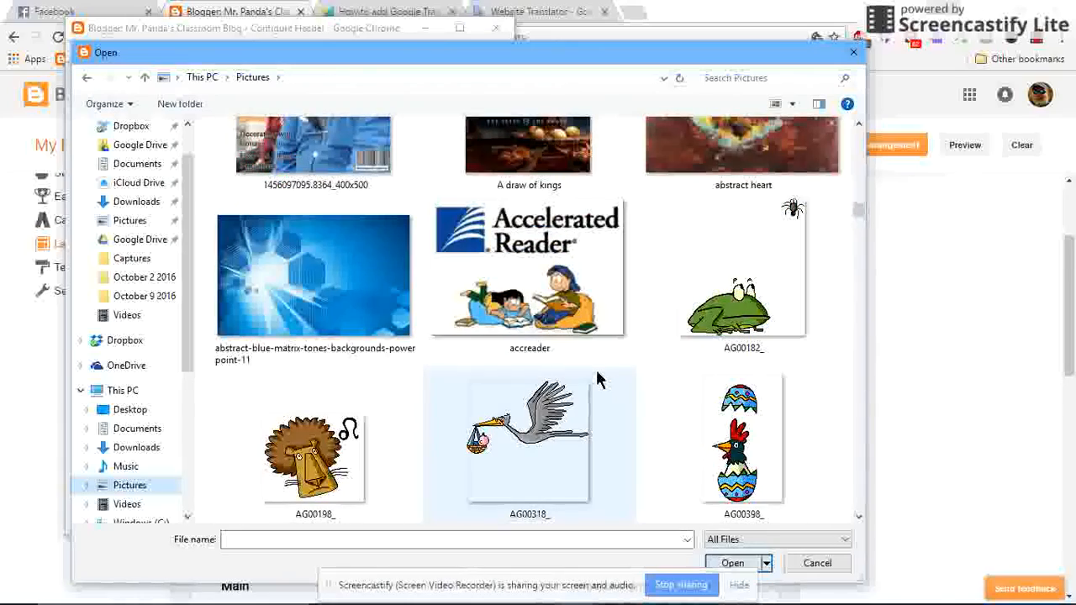
scroll(599, 380, down, 10)
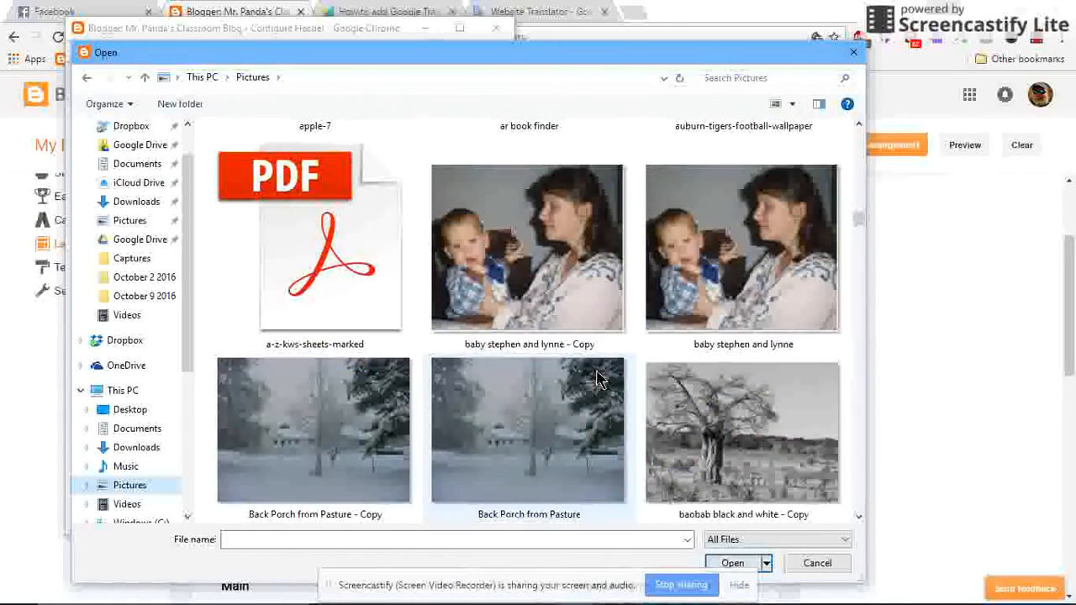
scroll(597, 380, down, 4)
scroll(597, 379, down, 3)
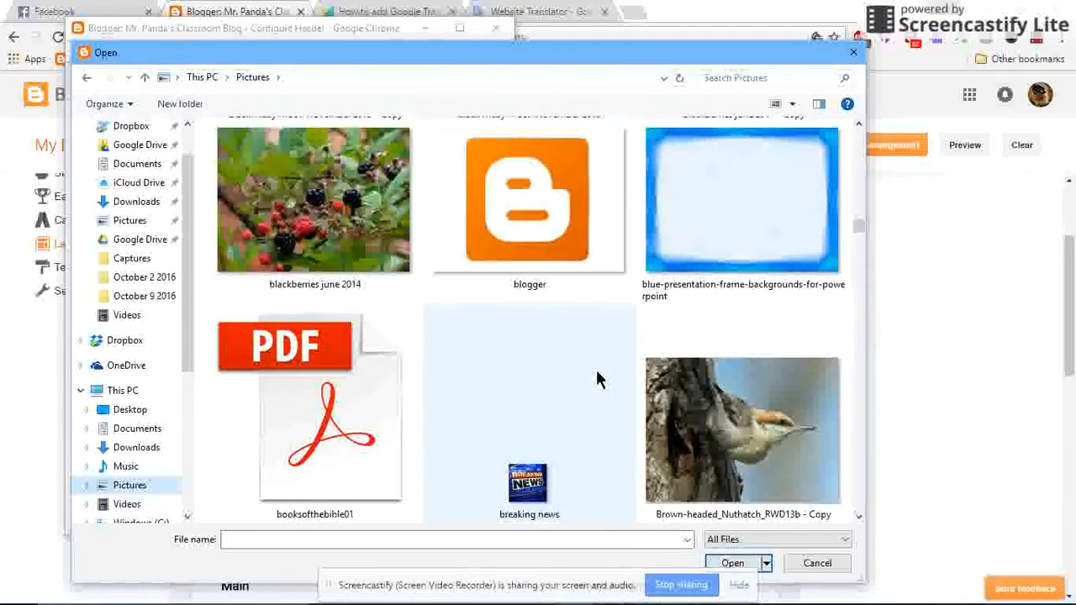
scroll(520, 343, down, 3)
scroll(515, 340, down, 5)
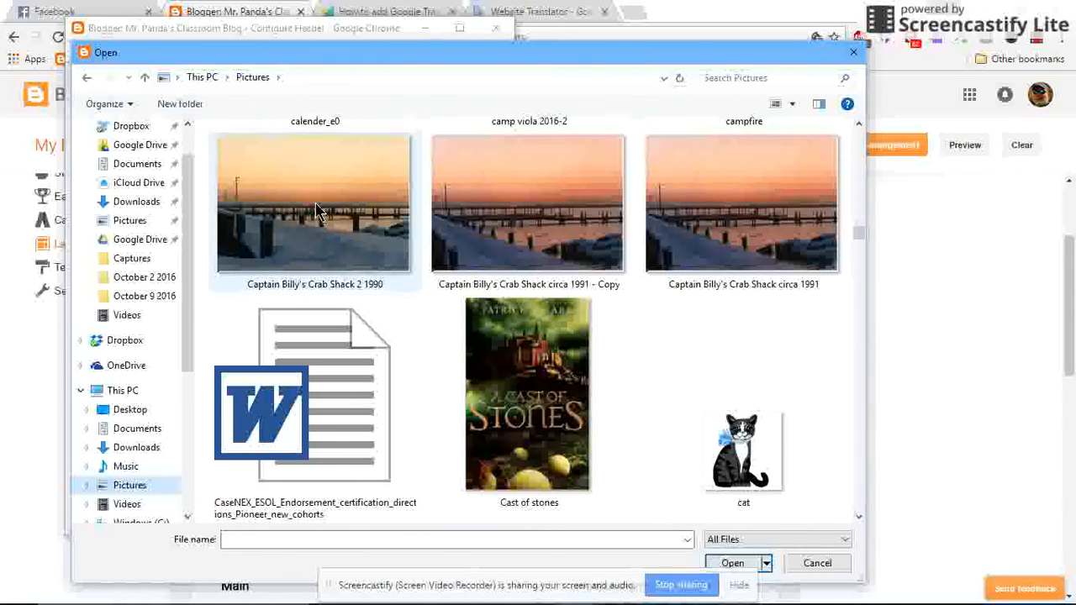
click(316, 210)
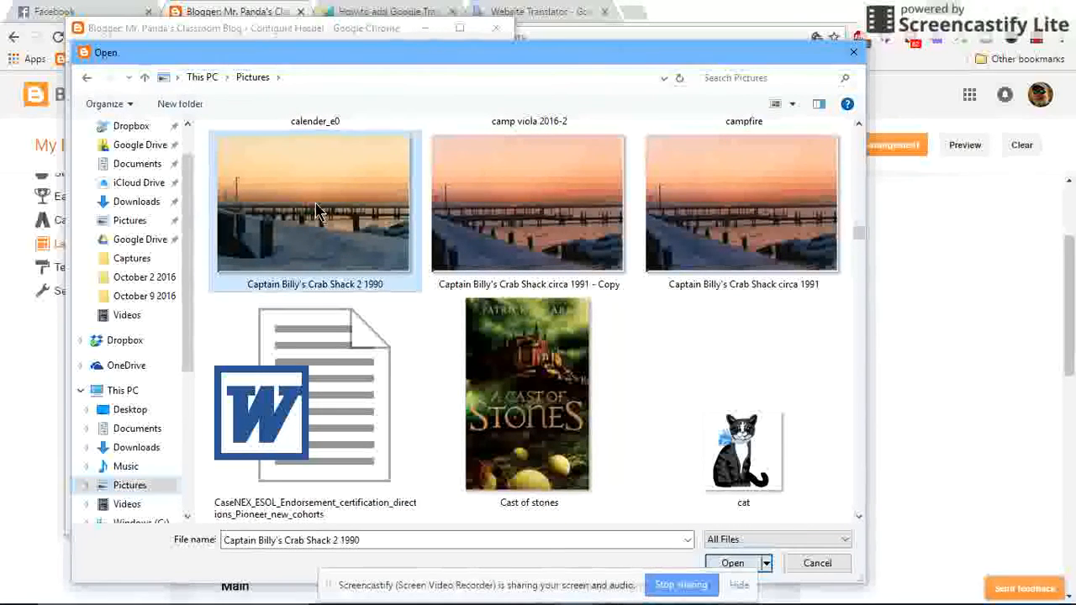
click(733, 563)
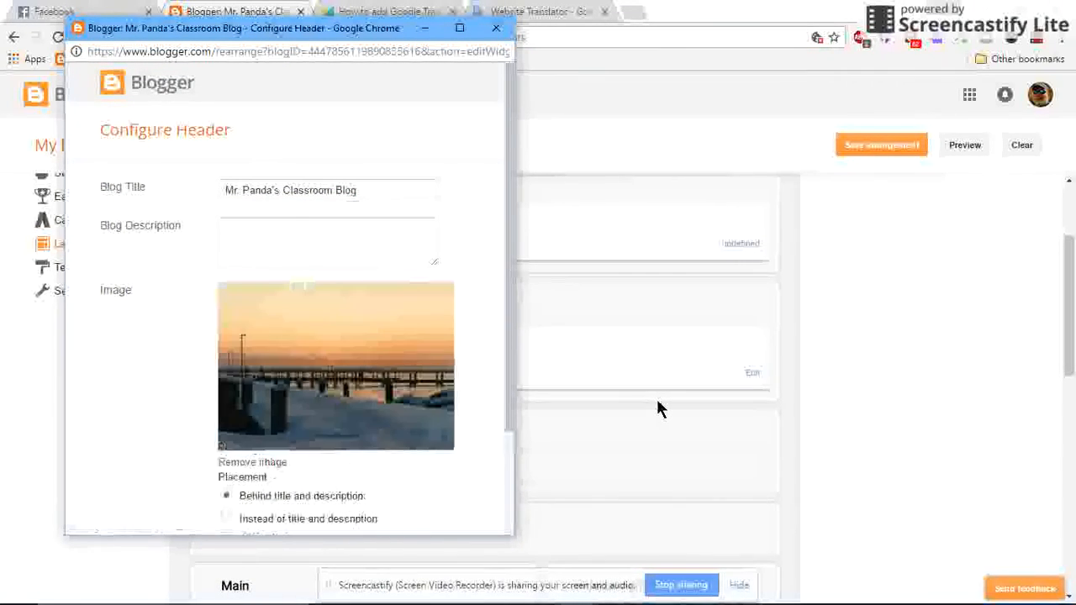
scroll(345, 395, down, 2)
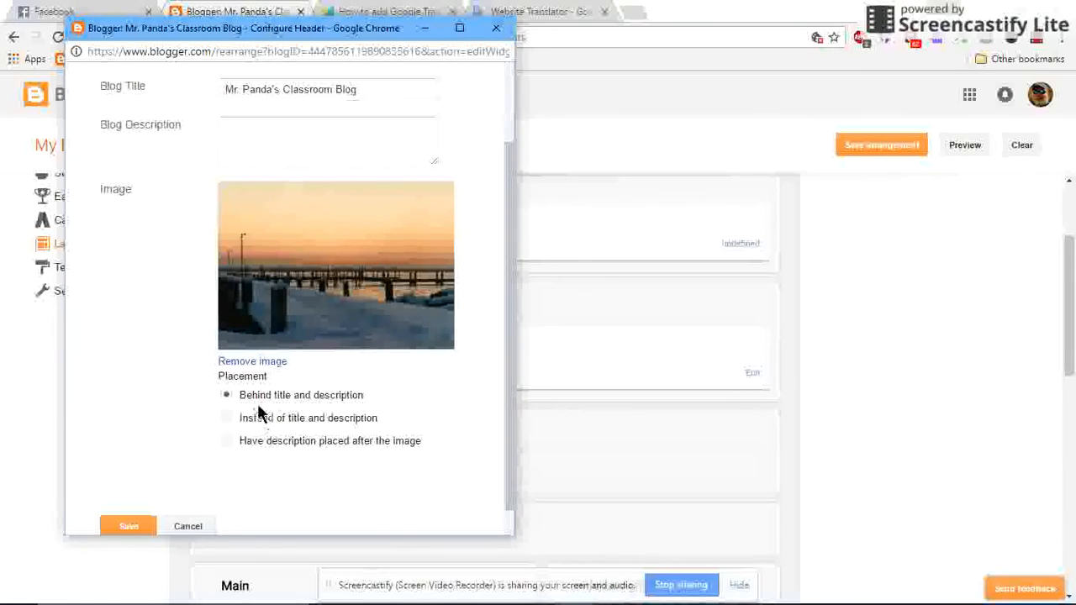
click(130, 523)
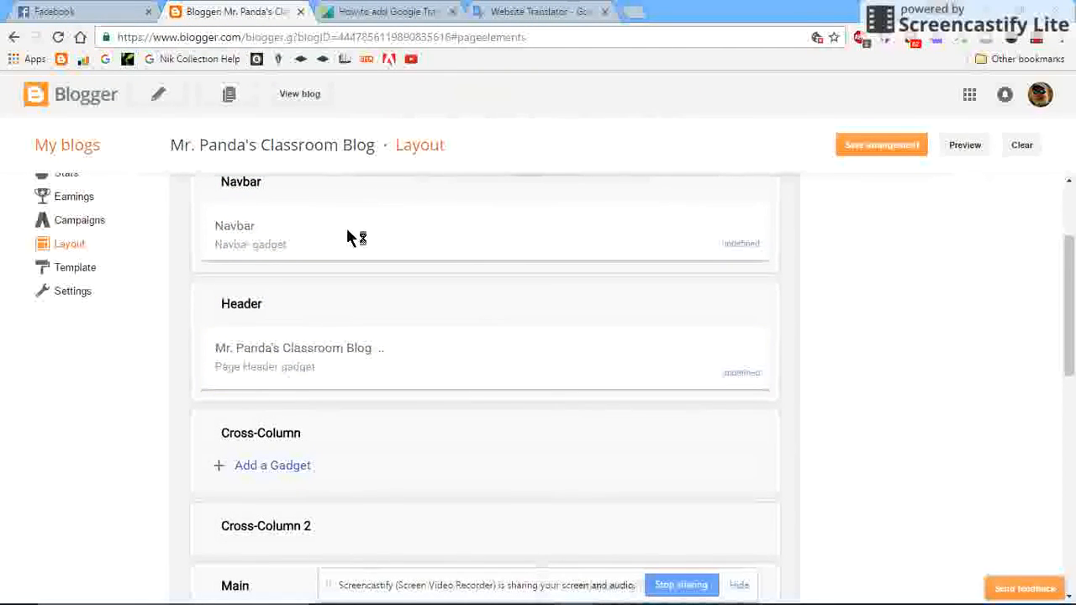
Preview the blog to check how the new header image and navbar look, and close the preview.
scroll(388, 227, up, 2)
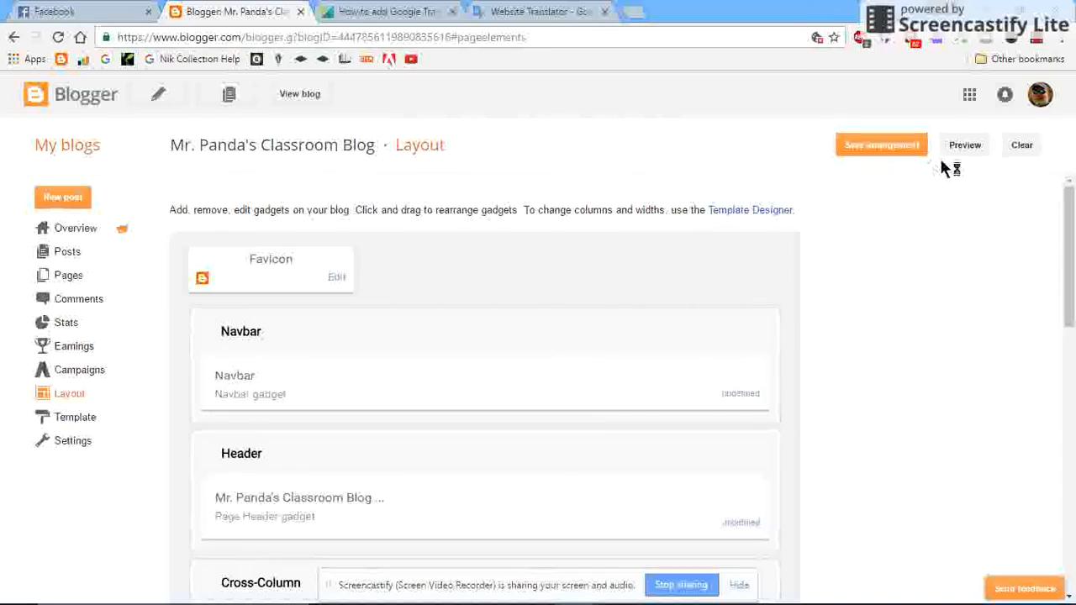
click(964, 146)
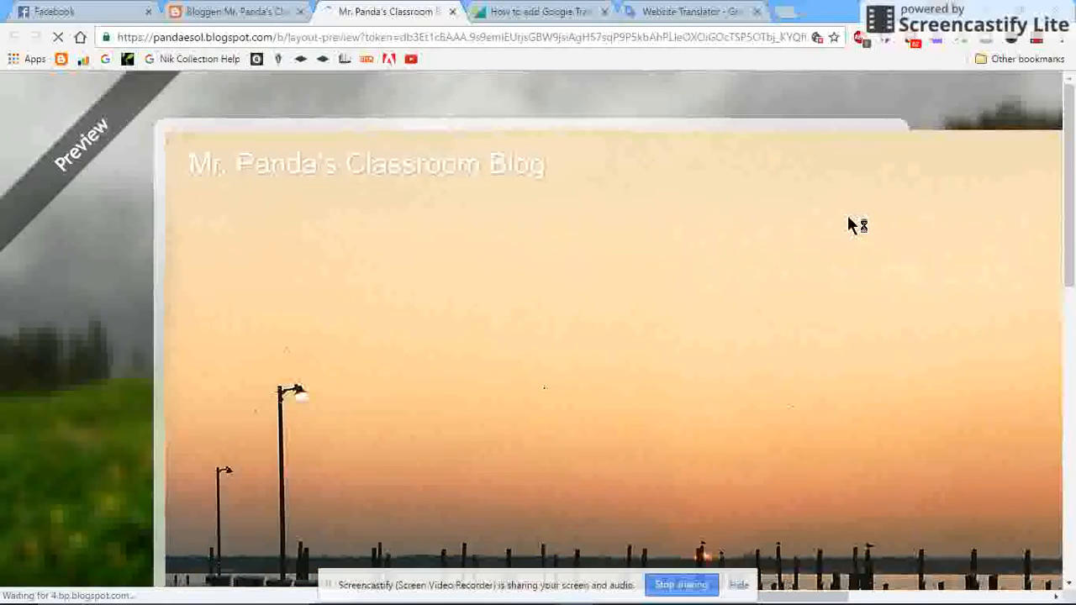
scroll(846, 223, down, 10)
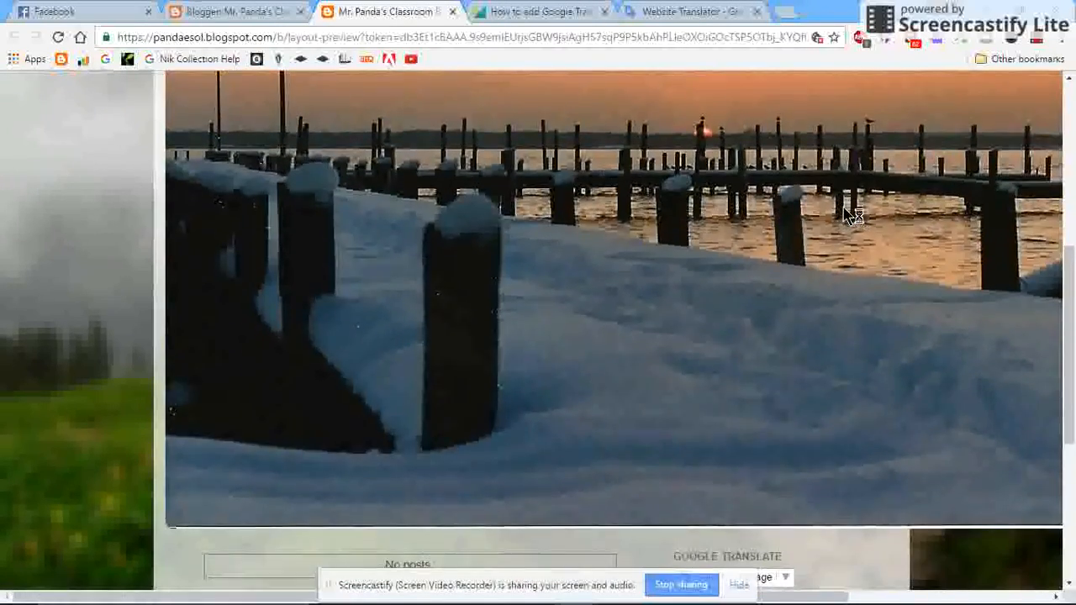
scroll(846, 216, up, 3)
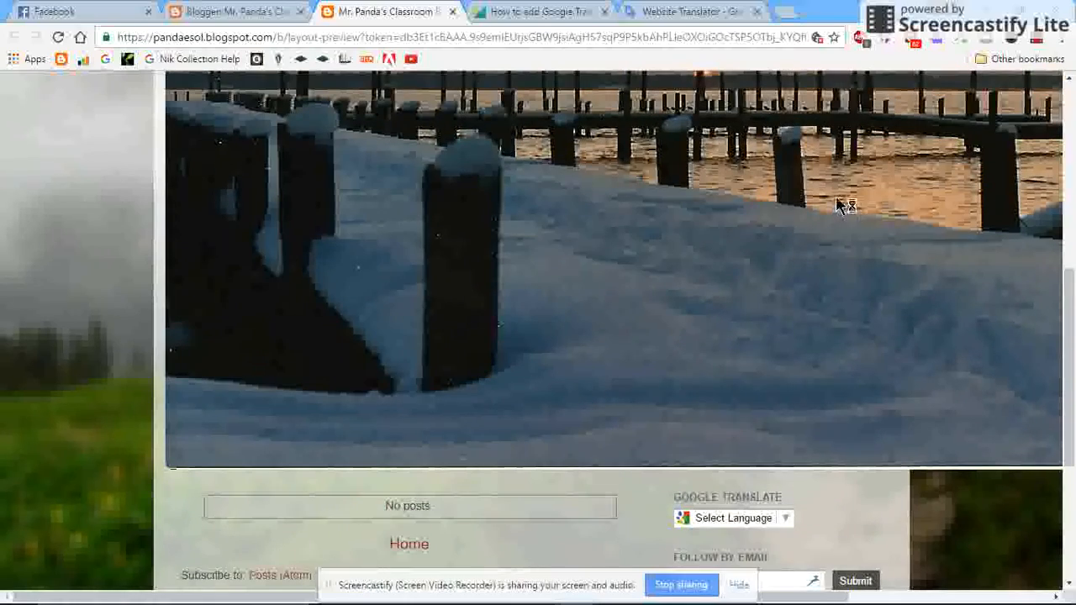
scroll(841, 205, up, 10)
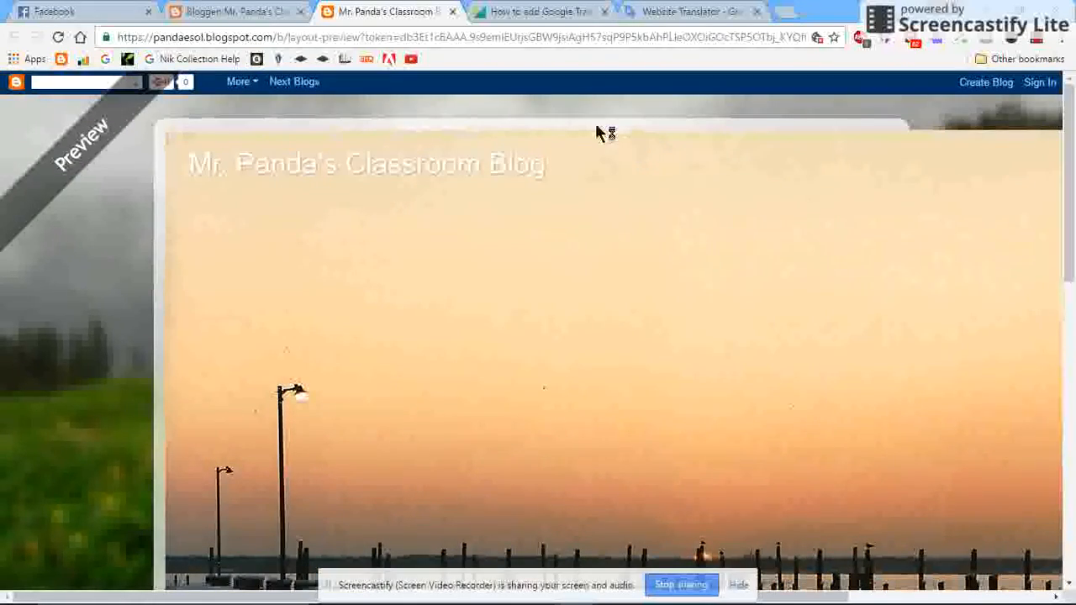
click(452, 12)
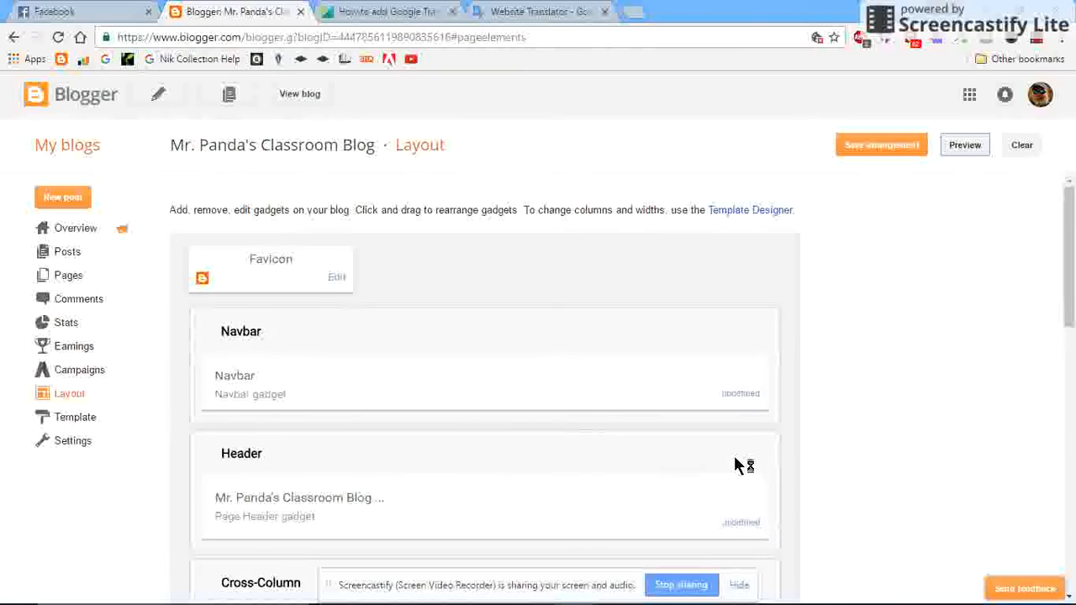
Reopen the Page Header gadget's settings and remove the current header image.
scroll(747, 467, down, 2)
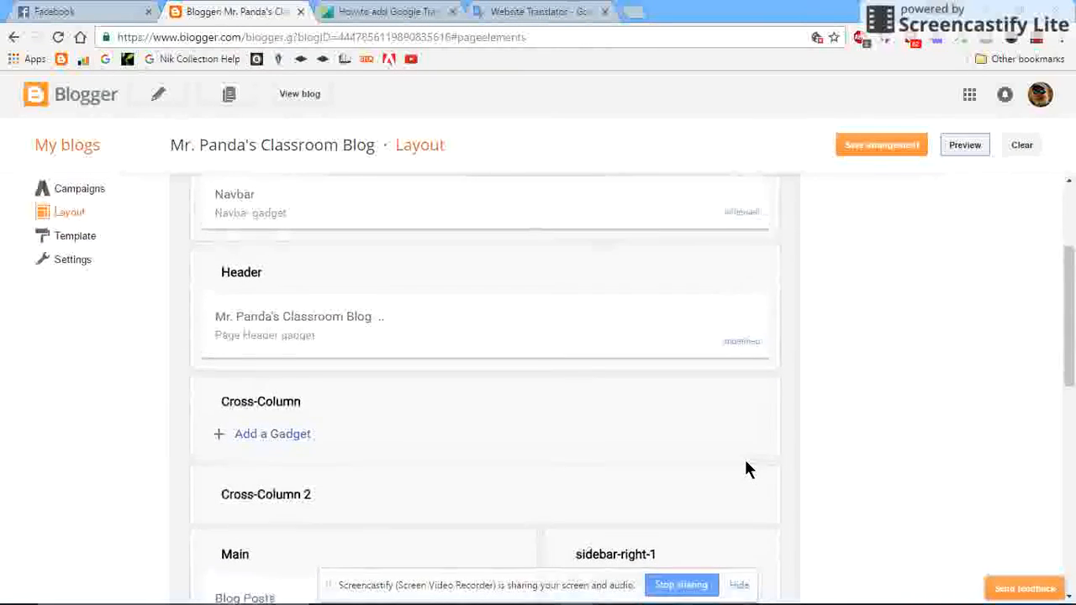
scroll(745, 469, up, 1)
click(740, 395)
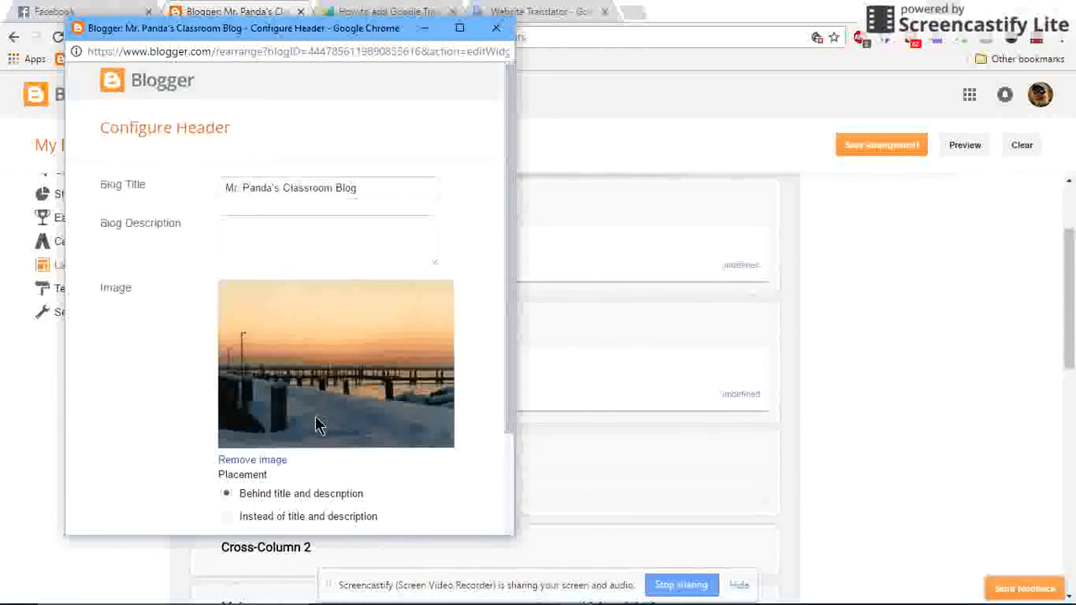
scroll(314, 421, down, 2)
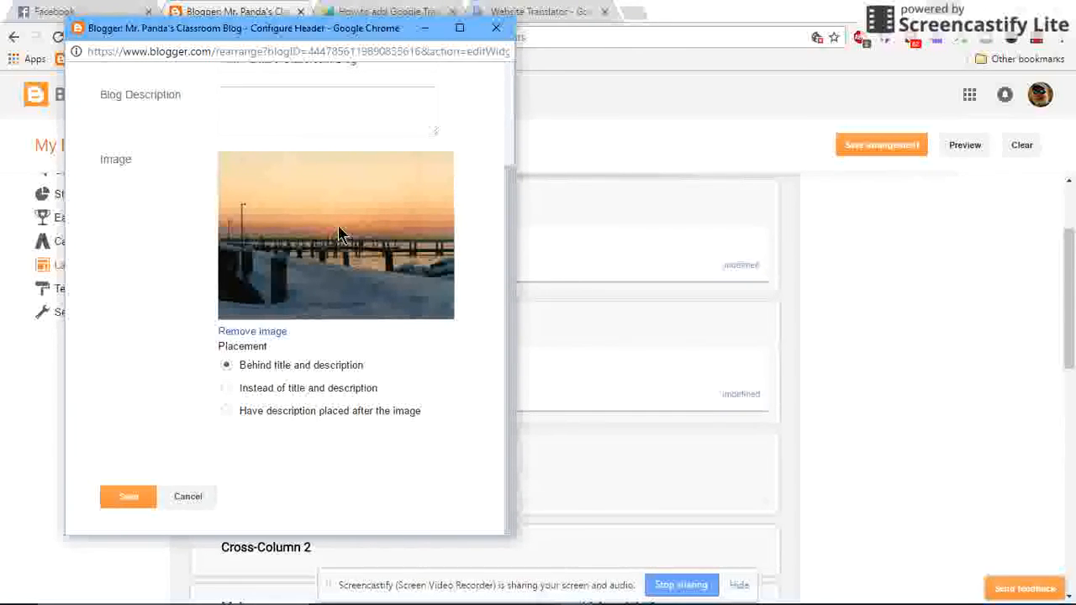
scroll(339, 234, up, 2)
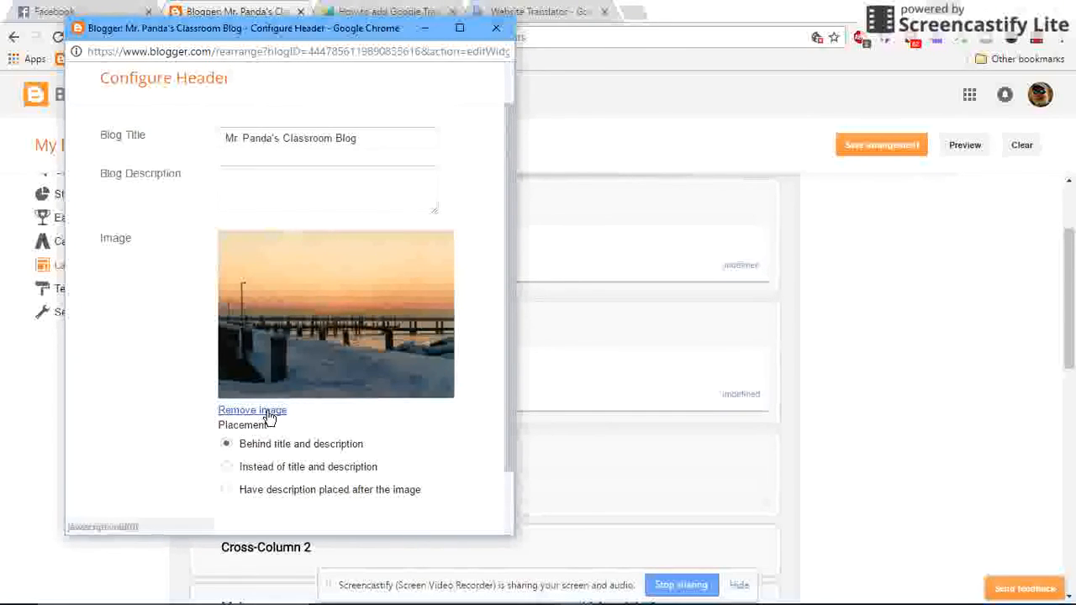
click(269, 411)
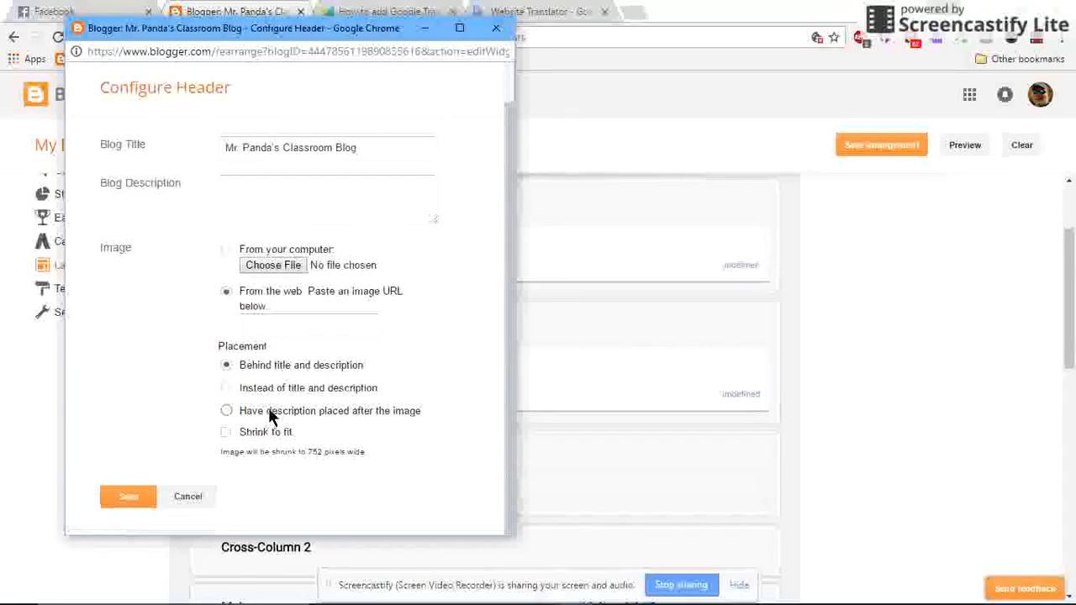
Browse the computer's Pictures folder for a replacement header image and select "sad_panda_in_christmas_hat_by_hazey1988-d4ezbfd".
click(271, 267)
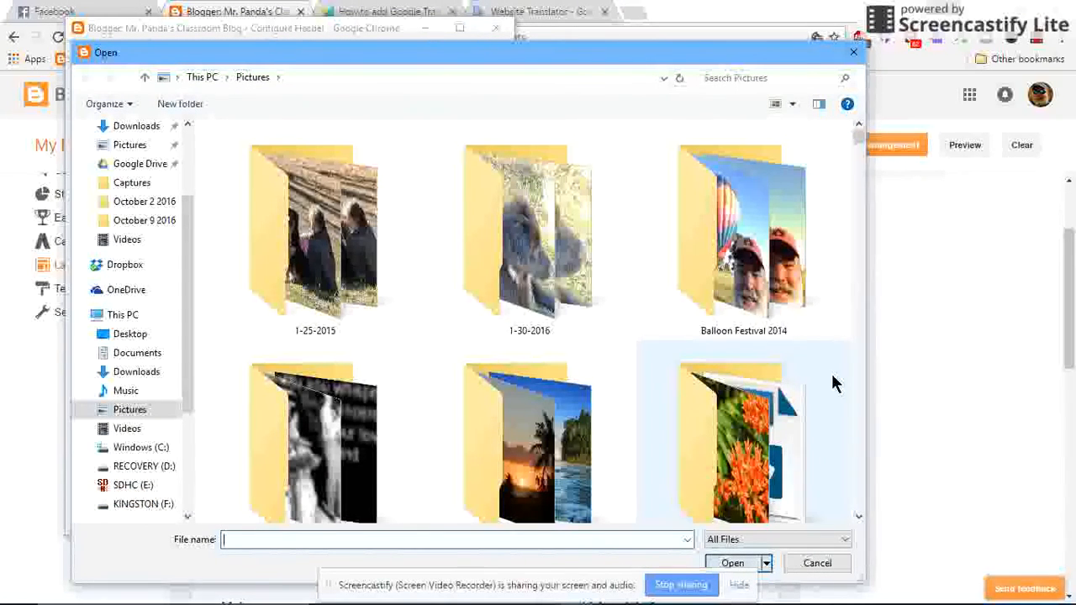
drag(860, 137, 870, 432)
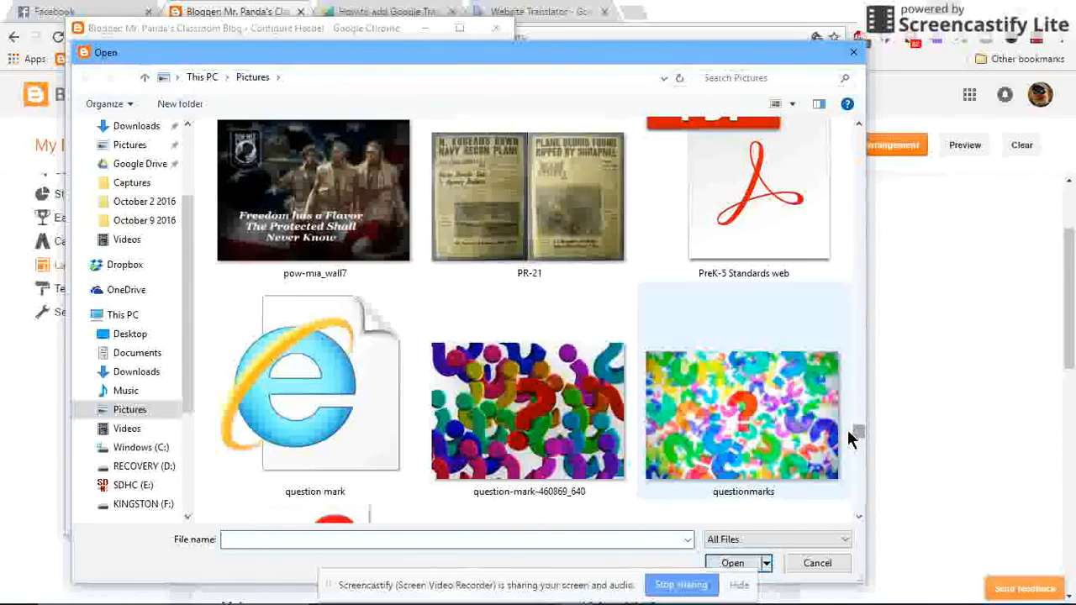
scroll(741, 454, down, 4)
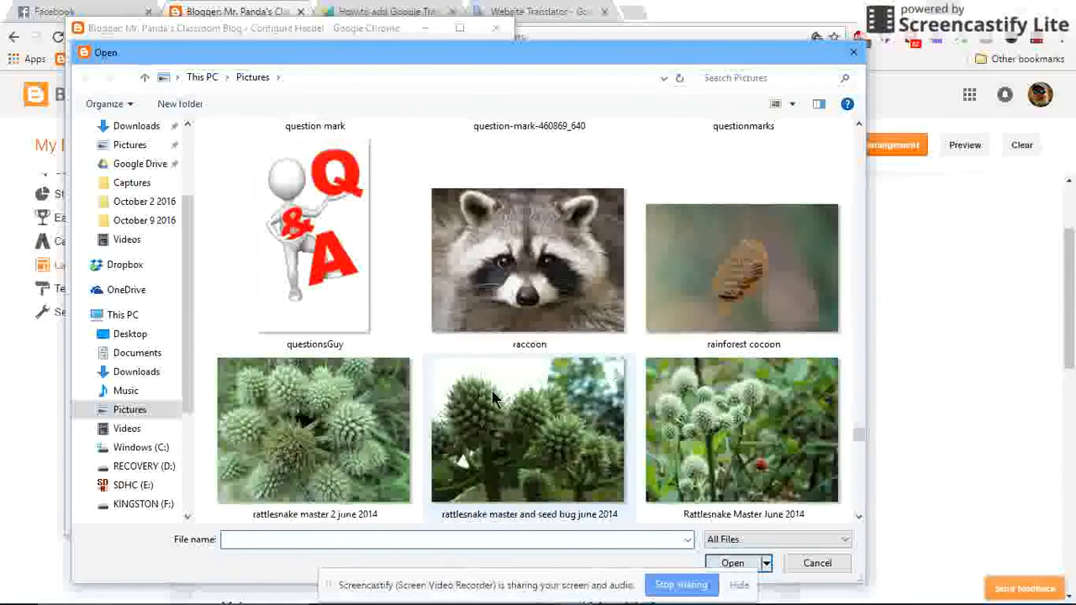
scroll(560, 343, down, 12)
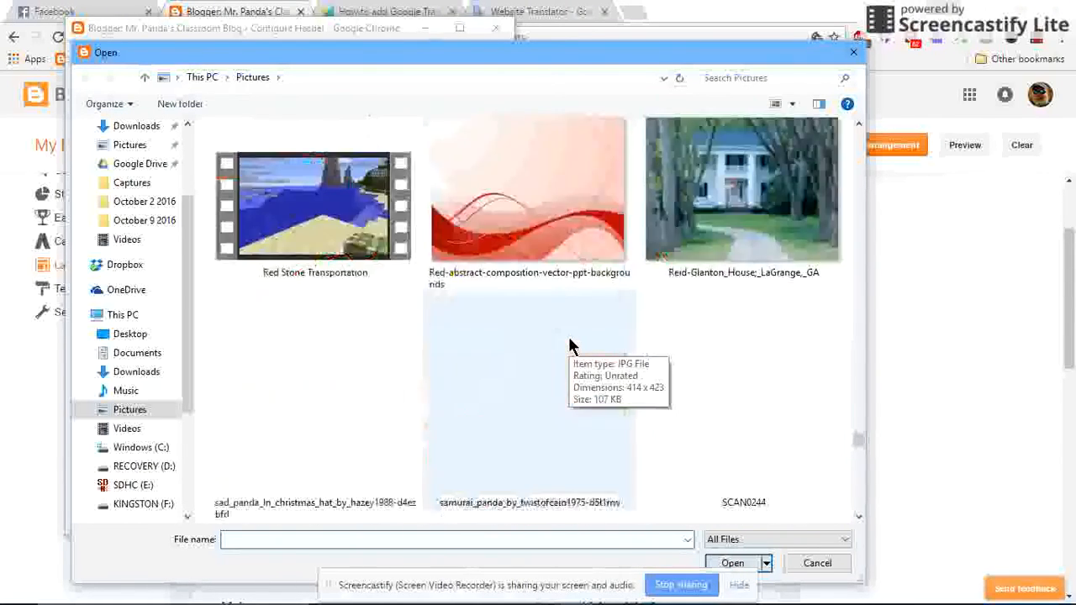
scroll(570, 347, down, 3)
scroll(569, 337, up, 3)
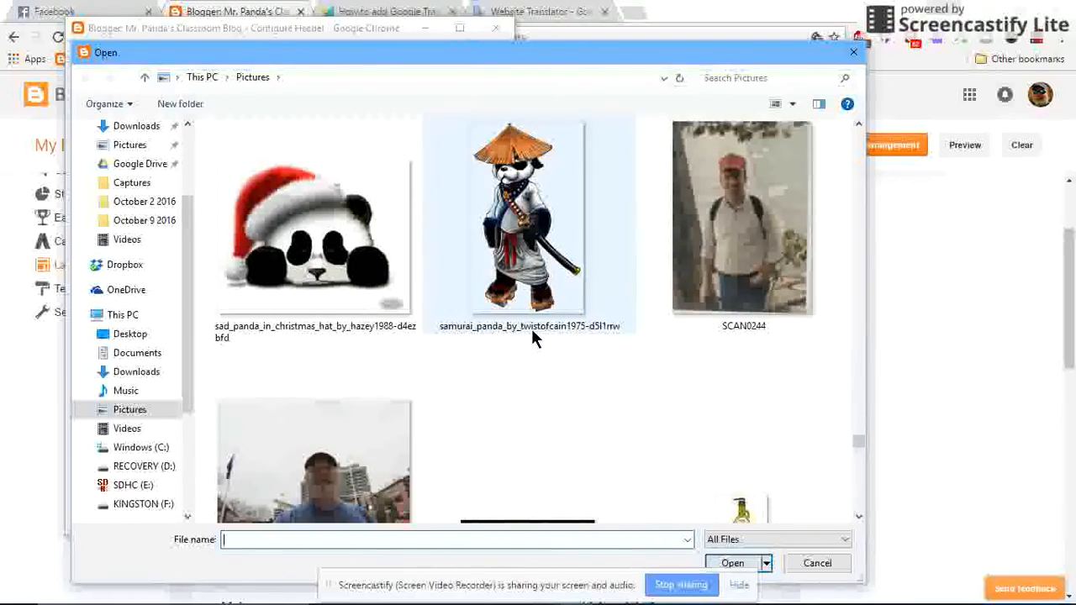
click(333, 265)
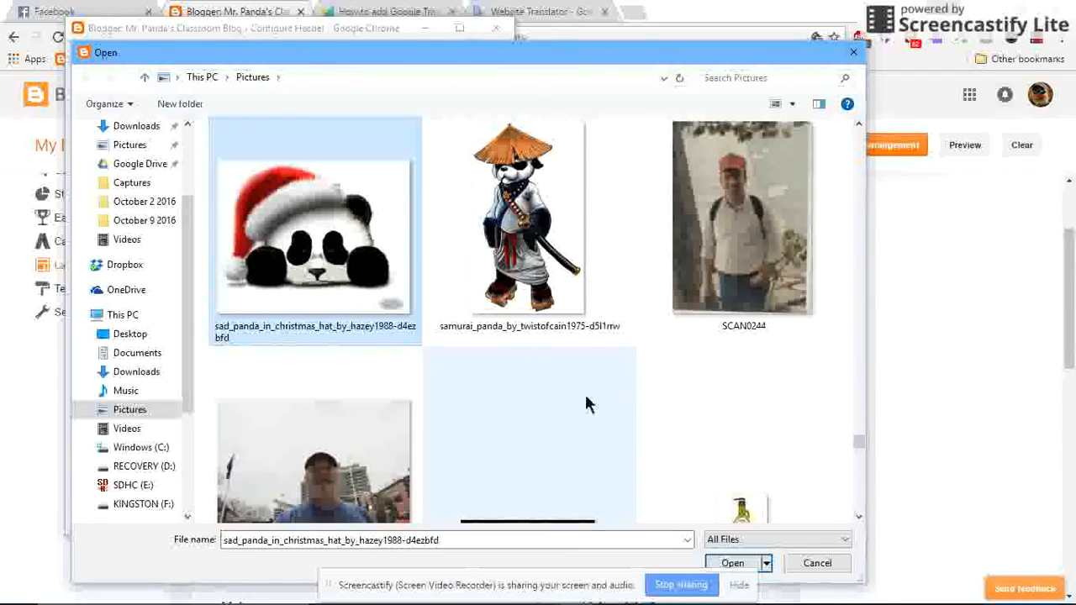
Select the "sleeping panda" picture in the Pictures folder as the header image file instead.
scroll(595, 383, down, 3)
scroll(595, 384, down, 3)
scroll(595, 383, down, 9)
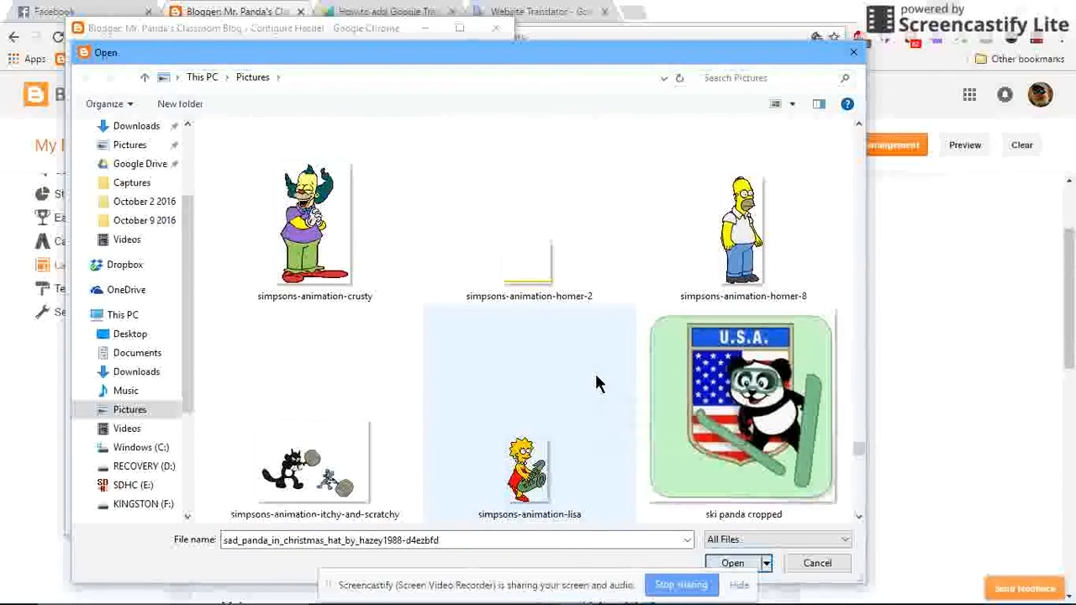
scroll(595, 384, down, 6)
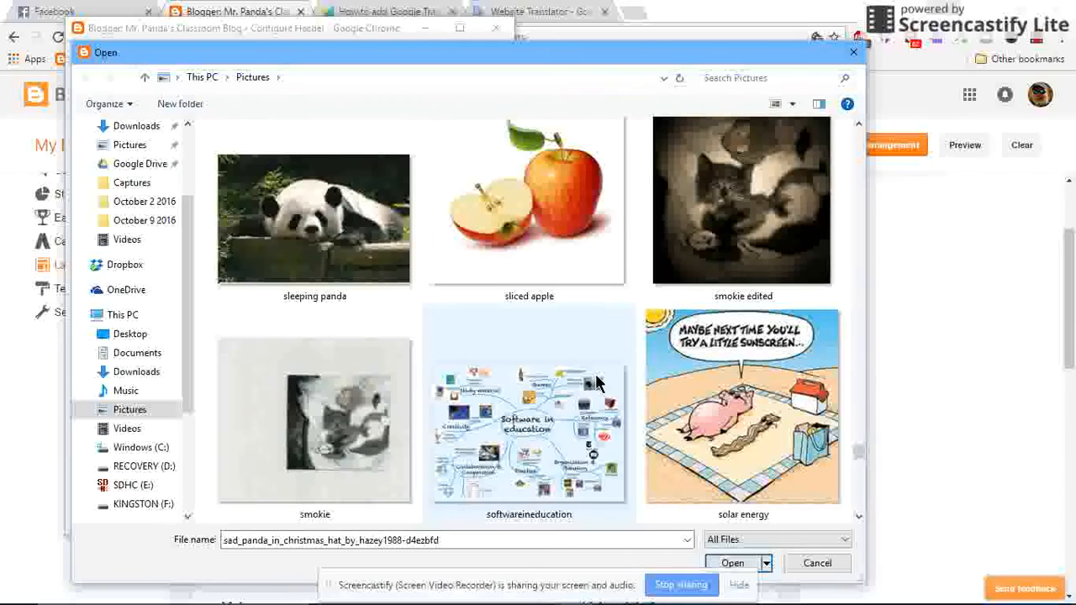
click(348, 277)
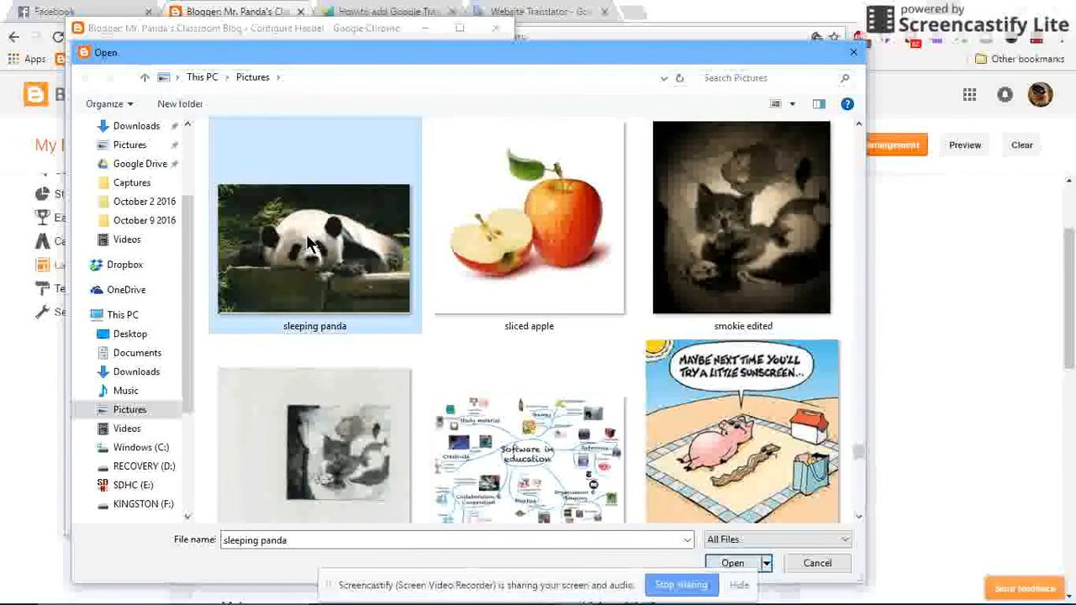
Choose the "table and chairs" picture from the Pictures folder as the header image and save the header settings.
scroll(452, 320, down, 12)
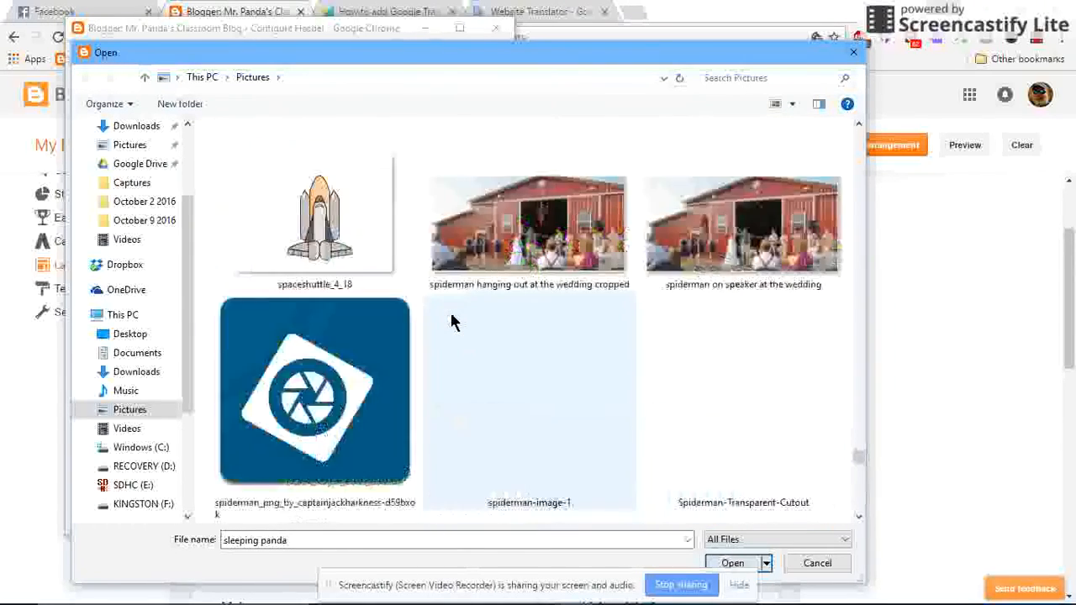
scroll(452, 322, down, 9)
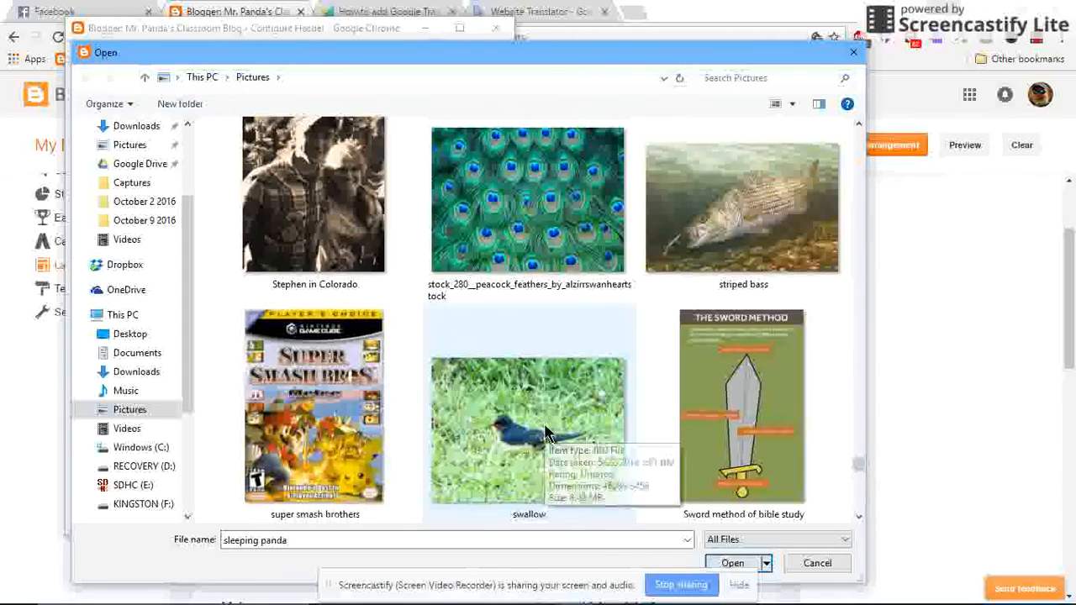
scroll(545, 429, down, 6)
scroll(545, 429, down, 6)
scroll(545, 429, up, 1)
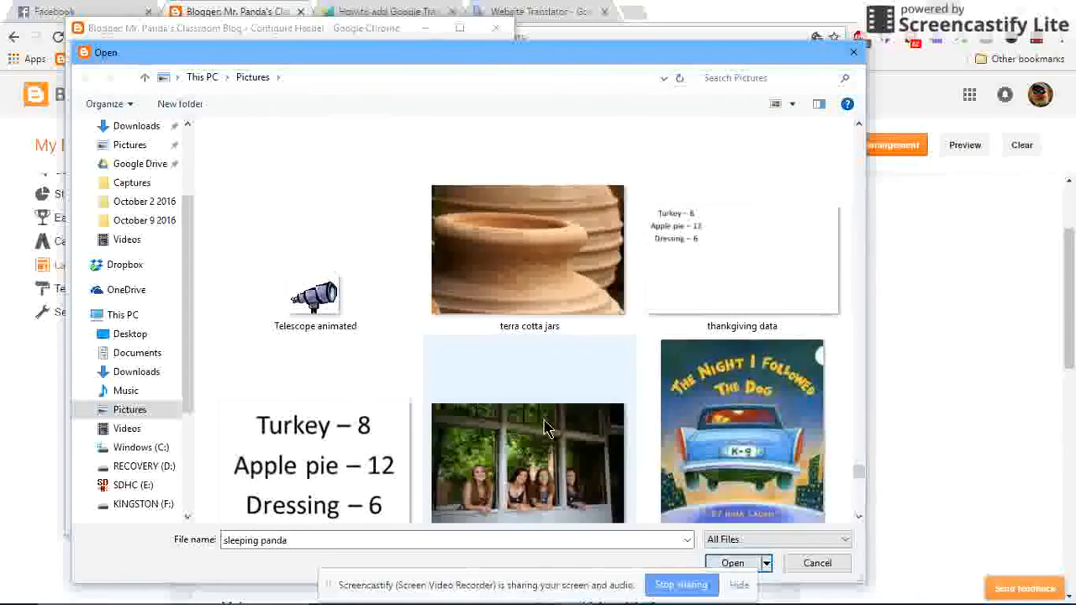
scroll(545, 429, up, 3)
click(337, 254)
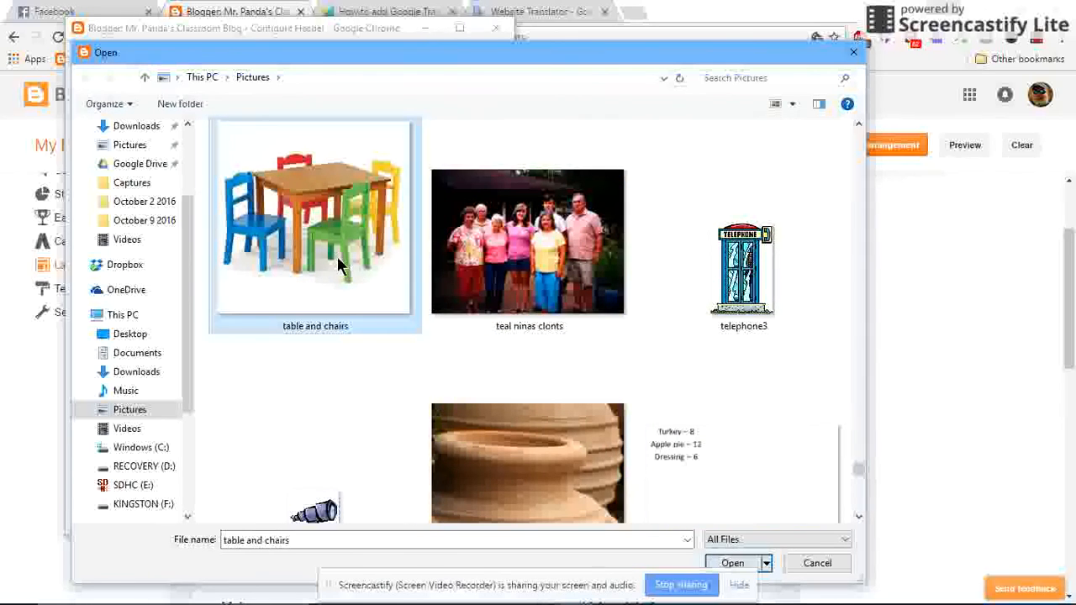
click(733, 563)
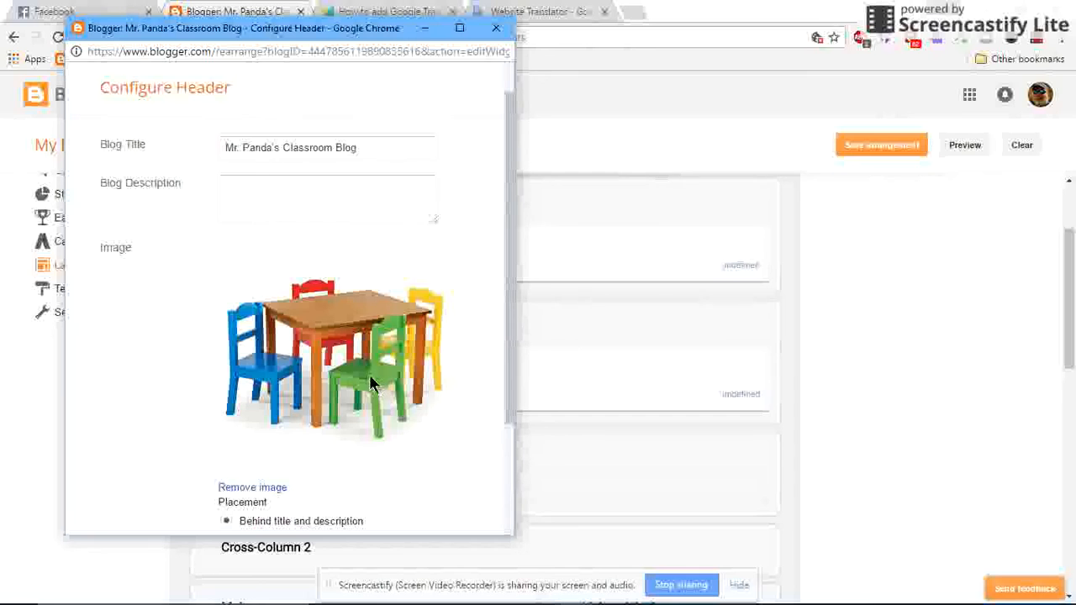
scroll(253, 395, down, 2)
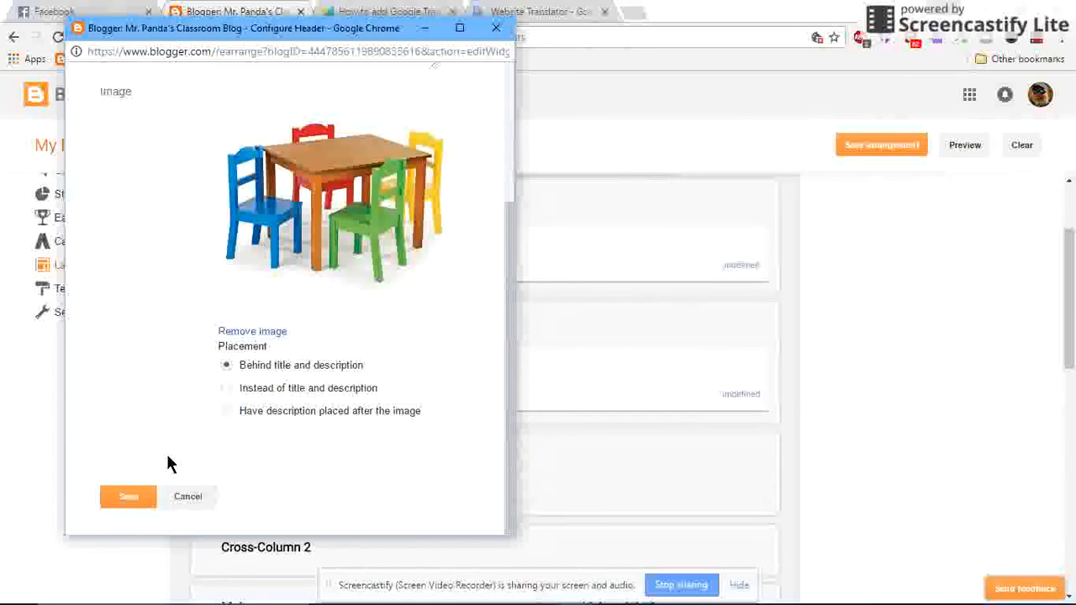
click(126, 497)
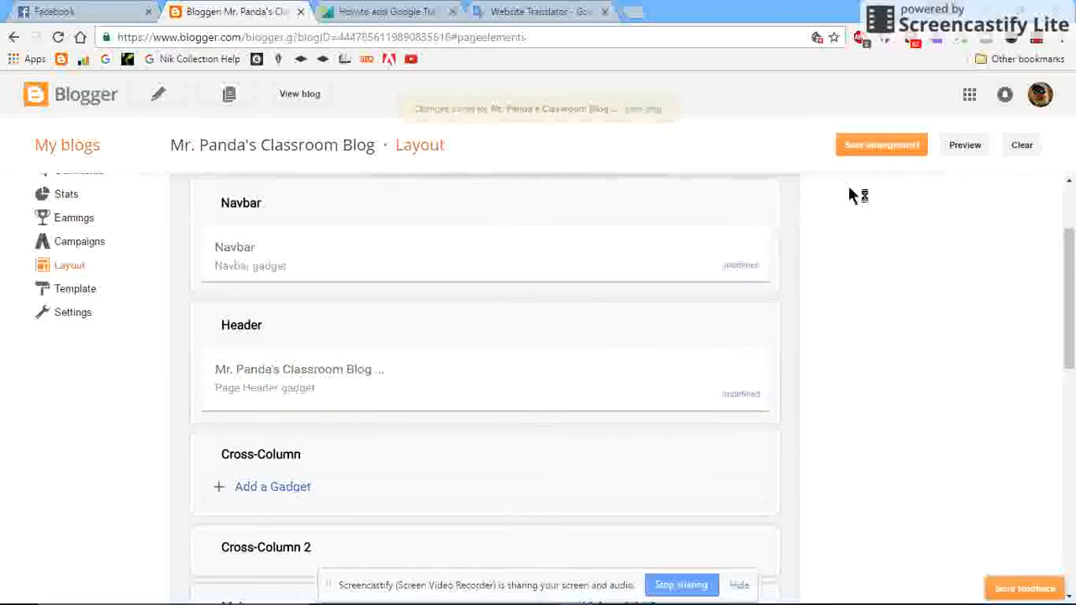
Preview the blog to check how the table and chairs image fits the header, and close the preview.
click(964, 145)
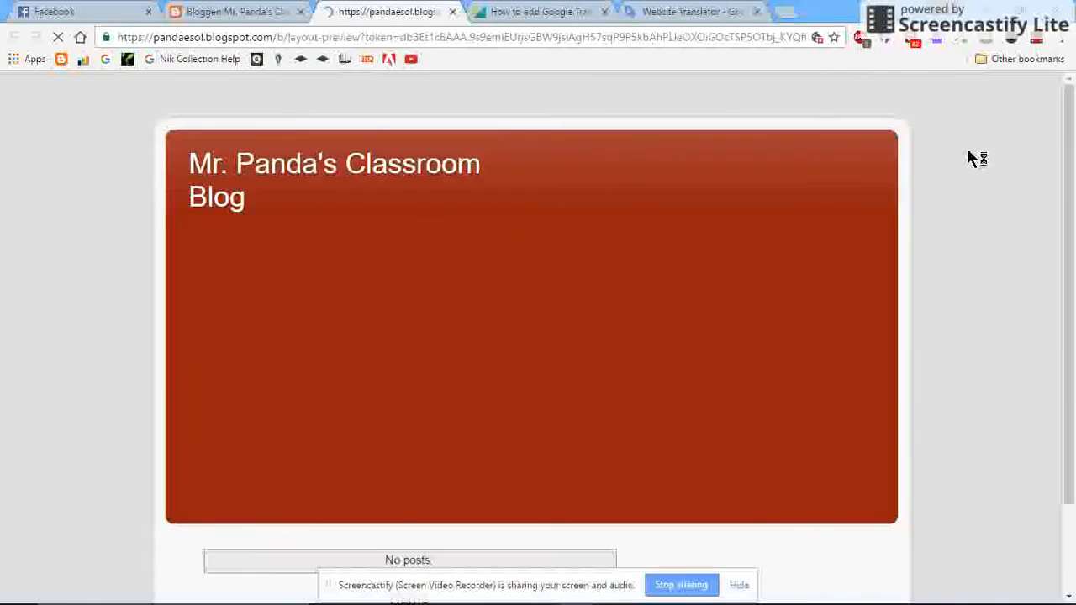
scroll(782, 257, down, 1)
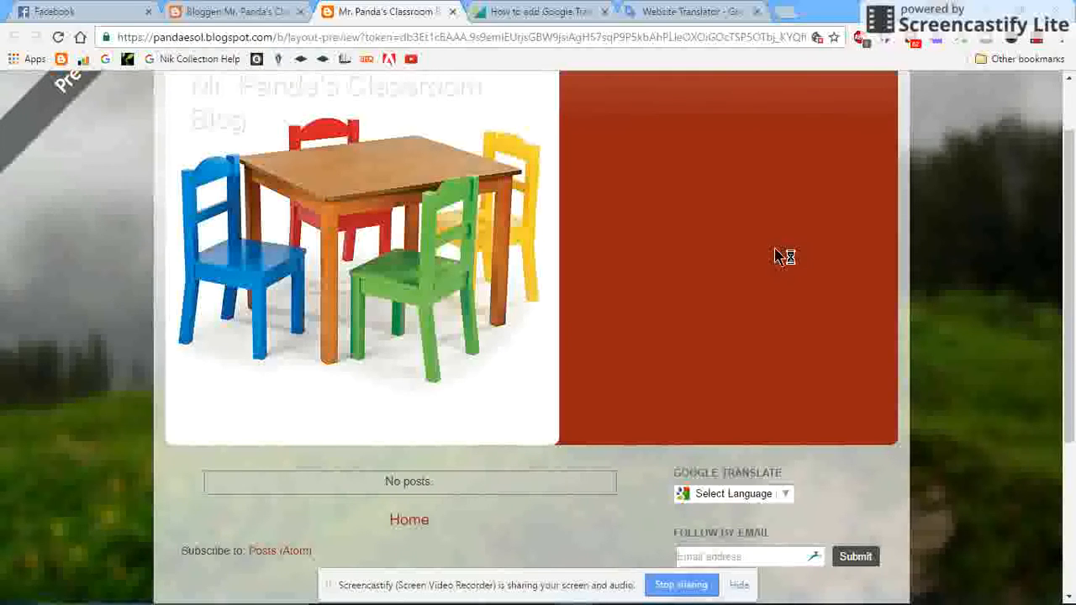
scroll(788, 256, up, 1)
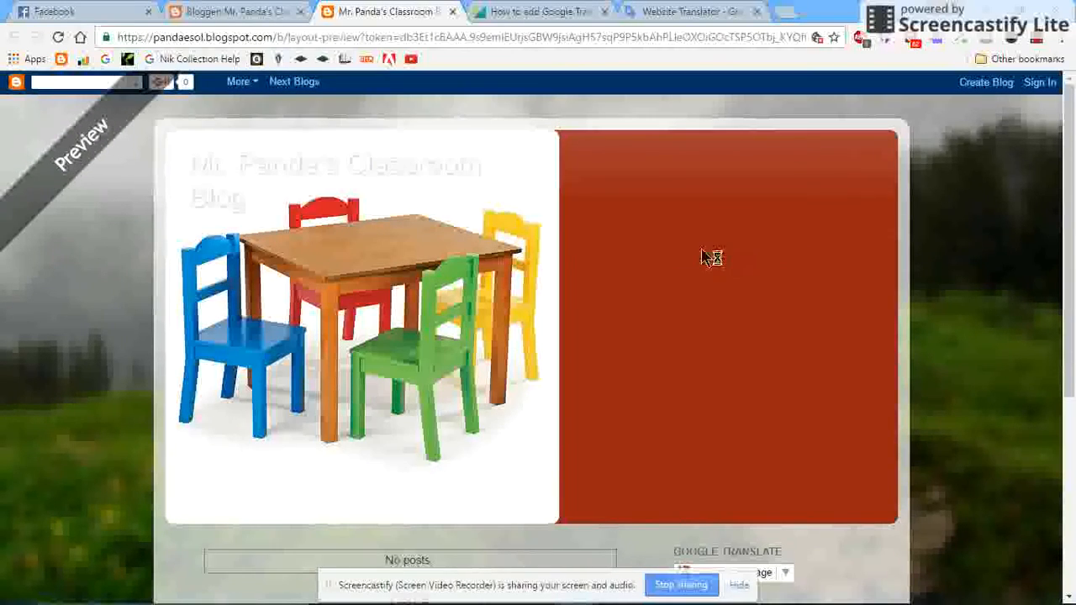
click(452, 11)
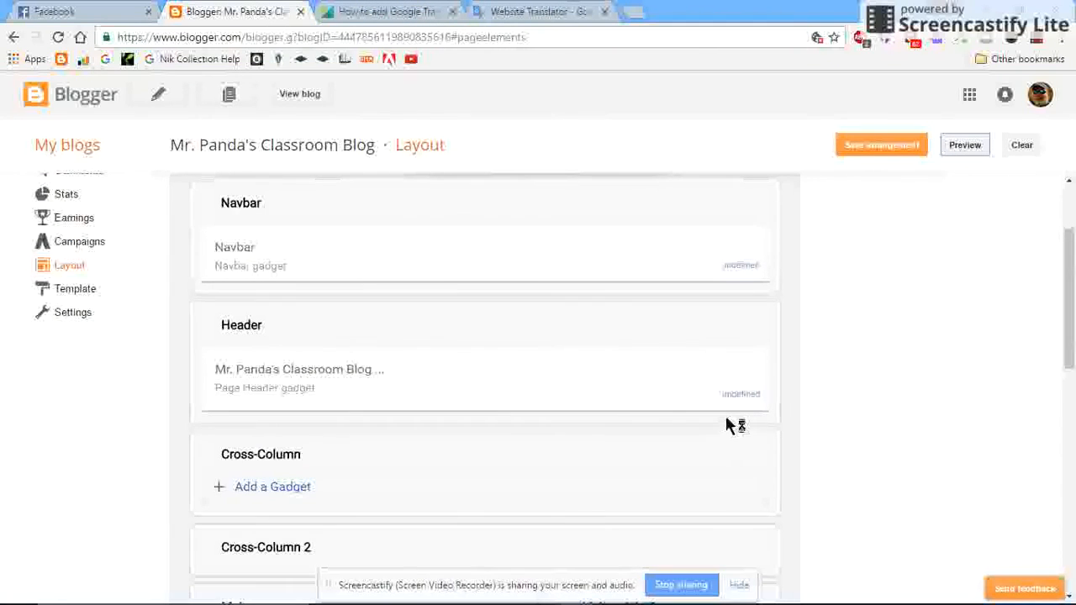
Remove the table and chairs image from the Page Header gadget, save it, and preview the blog with the plain header.
click(744, 396)
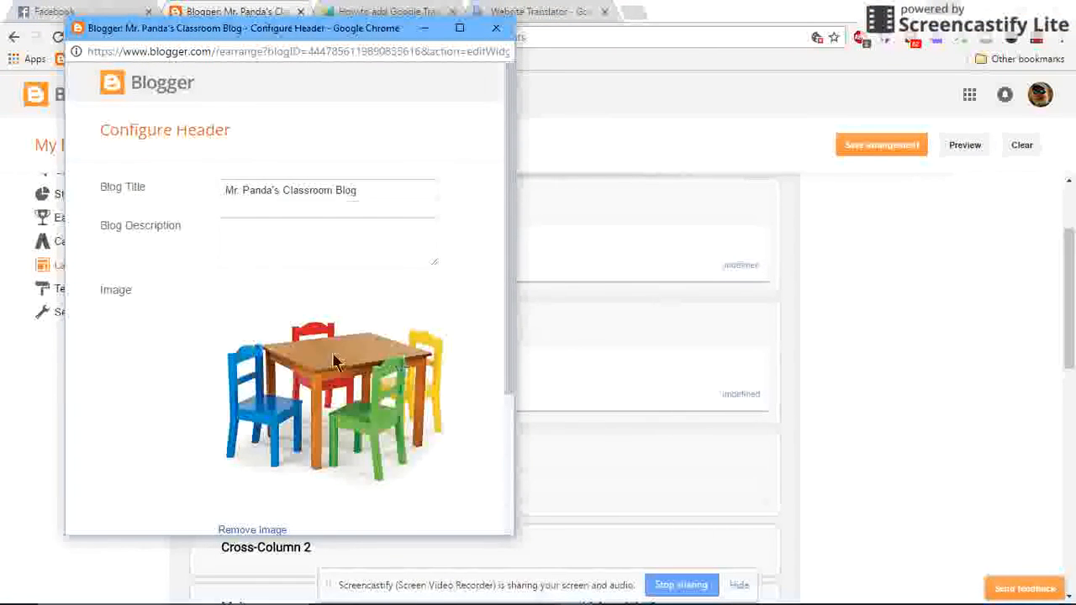
scroll(336, 363, down, 3)
click(252, 333)
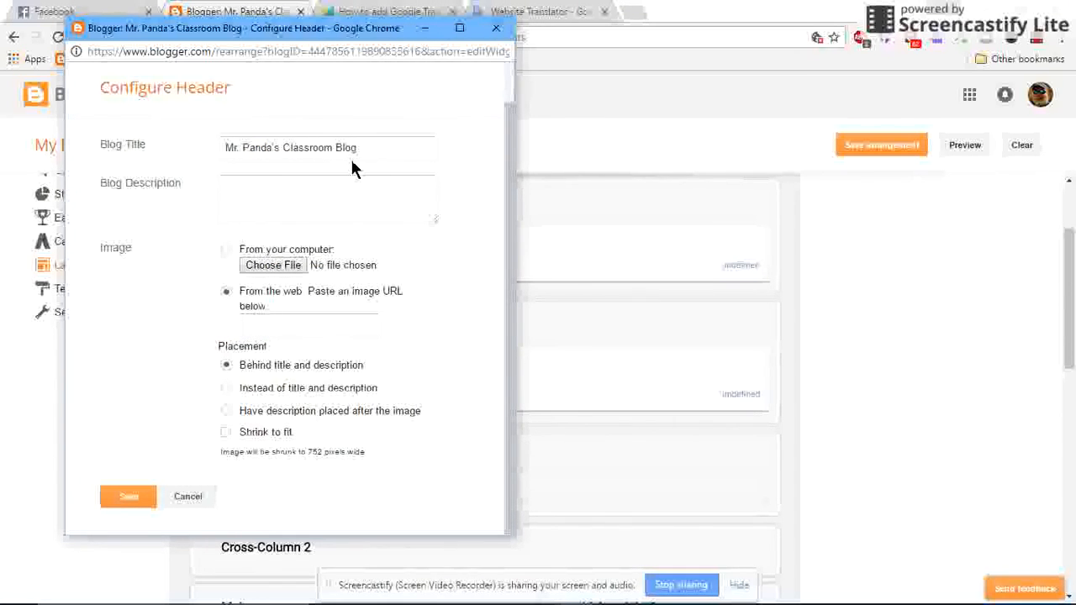
click(126, 497)
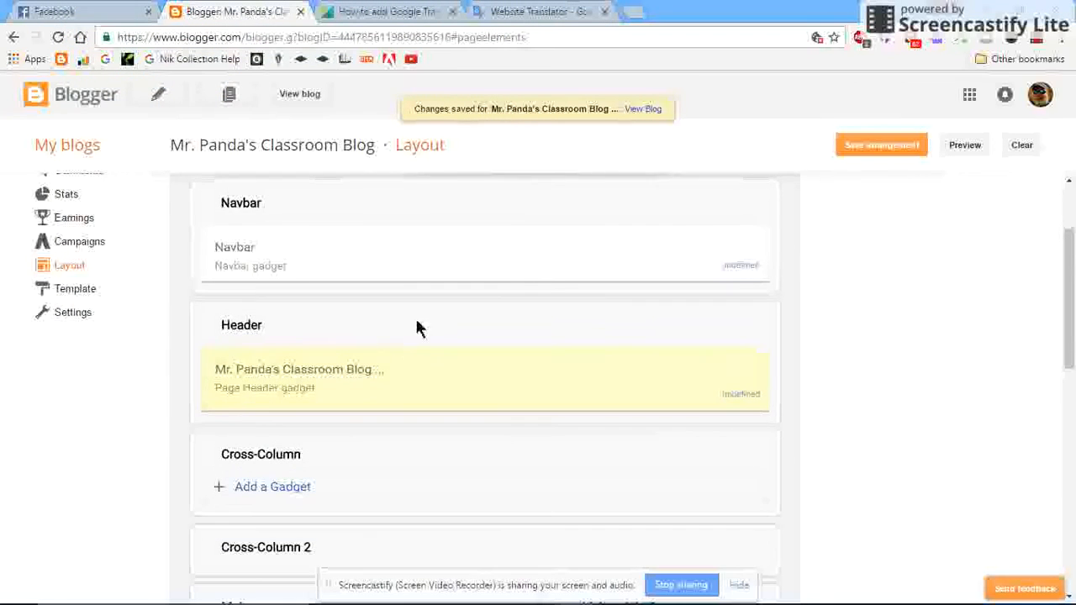
click(965, 146)
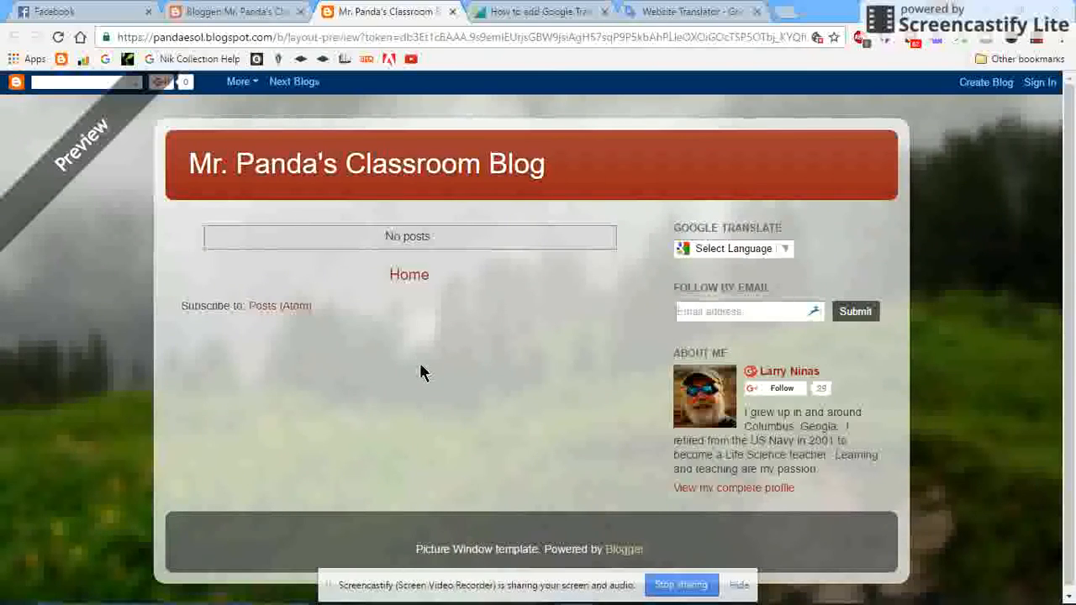
click(453, 12)
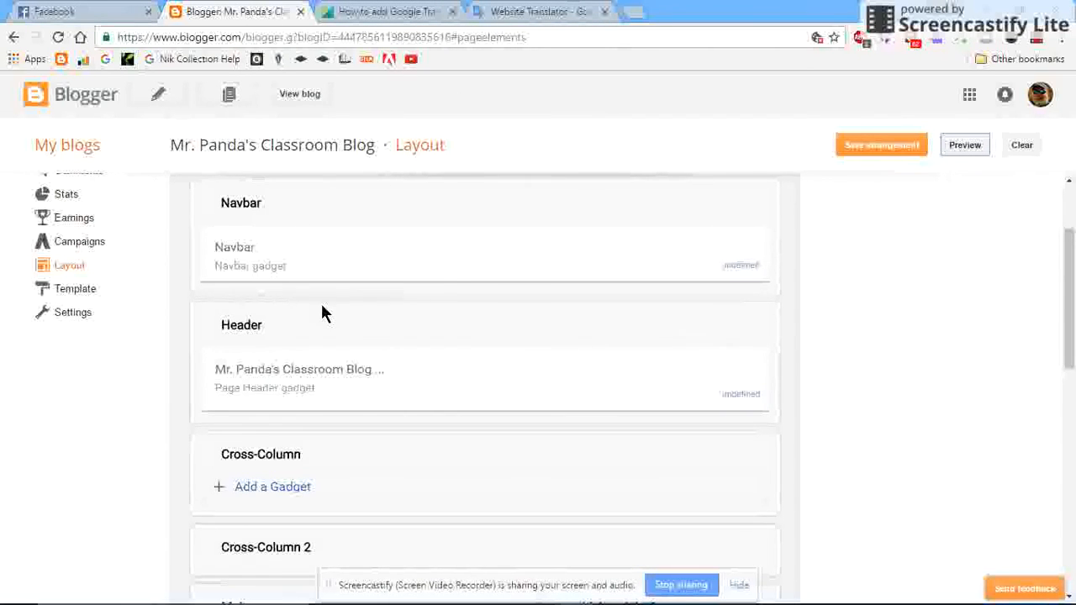
Go to the blog's list of posts and create a new post.
scroll(135, 322, up, 3)
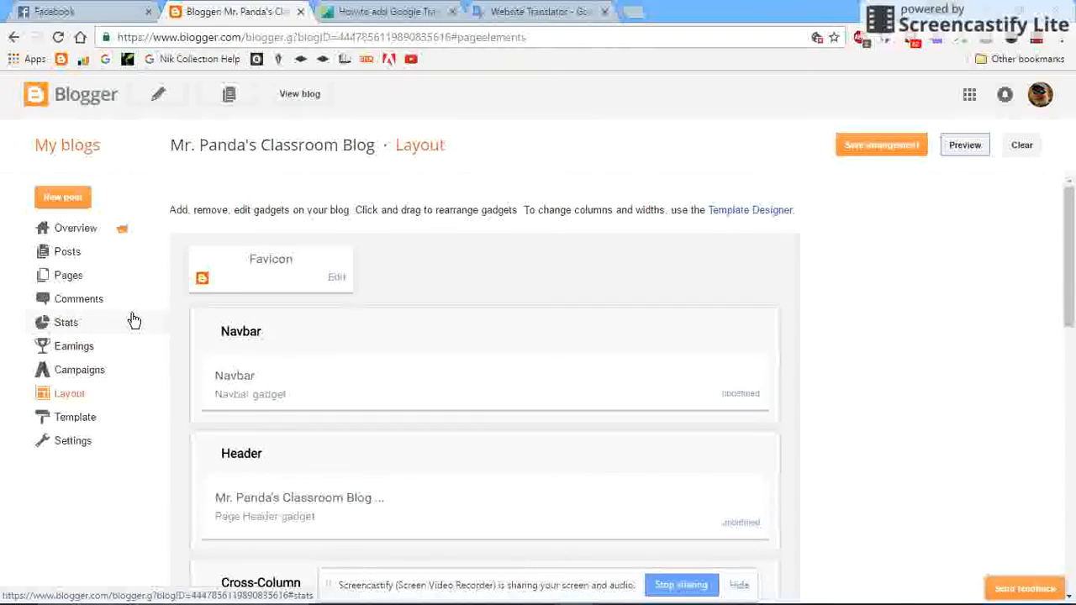
click(75, 258)
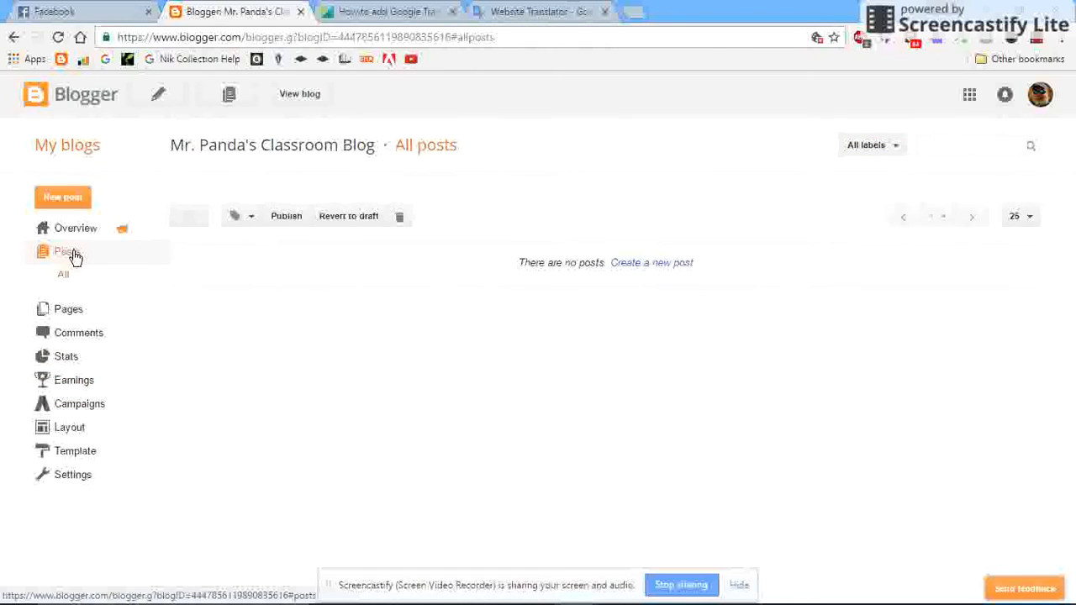
click(661, 265)
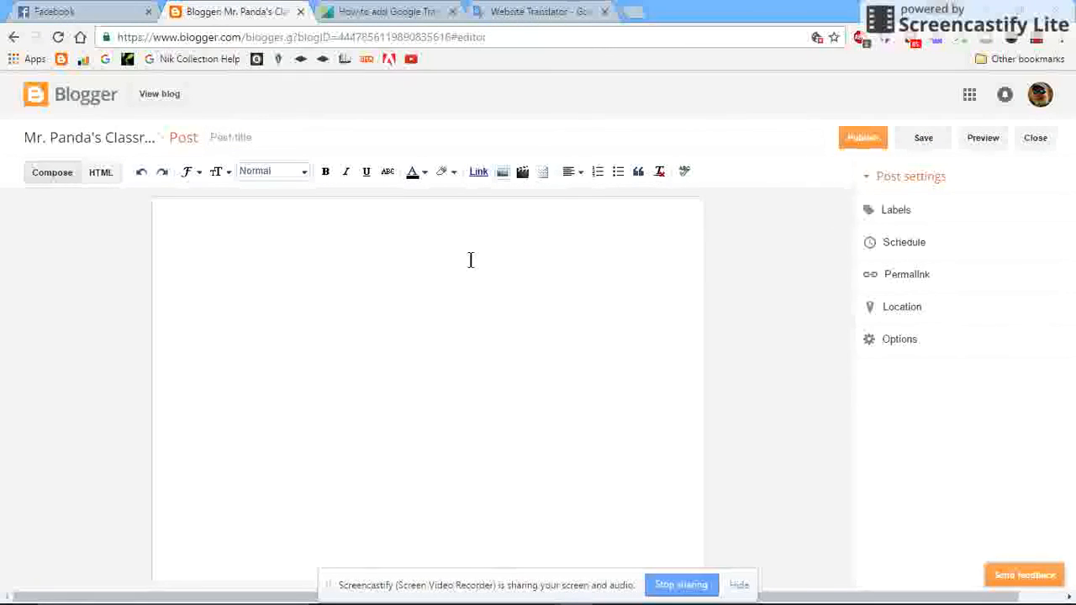
Upload the photo of the seated teacher with a girl in pink from the Students folder in Pictures and insert it into the post.
click(503, 174)
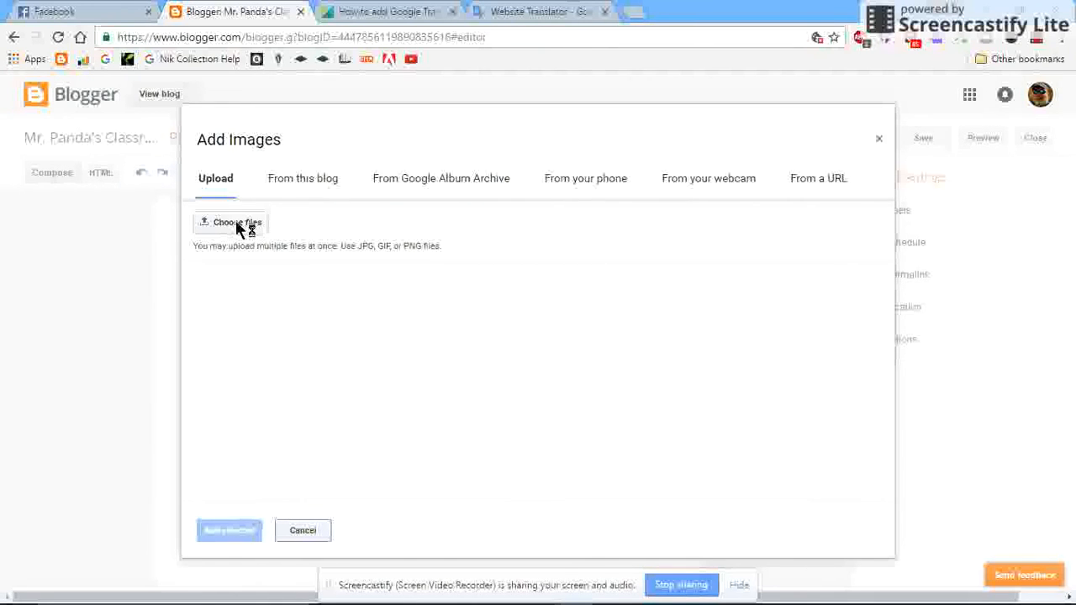
click(238, 224)
scroll(696, 374, down, 2)
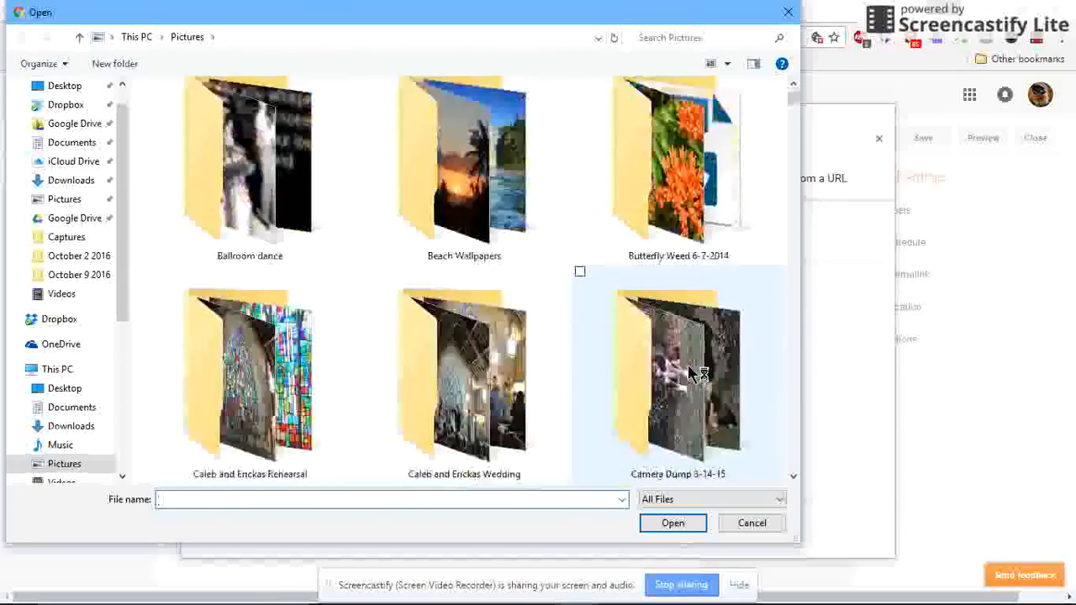
scroll(696, 374, down, 15)
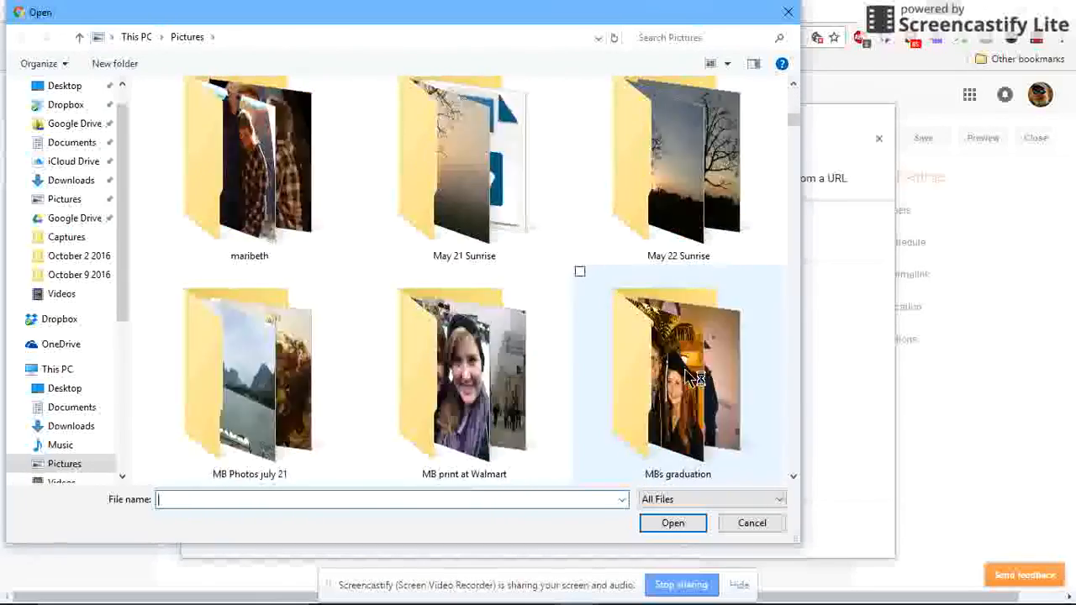
scroll(690, 376, down, 3)
scroll(690, 378, down, 10)
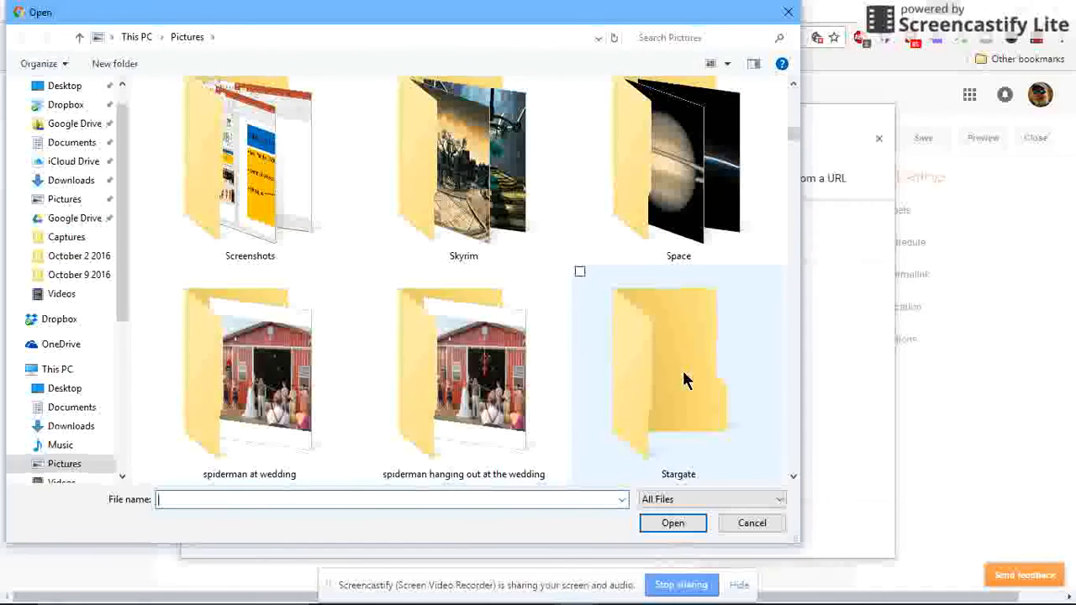
scroll(683, 374, down, 2)
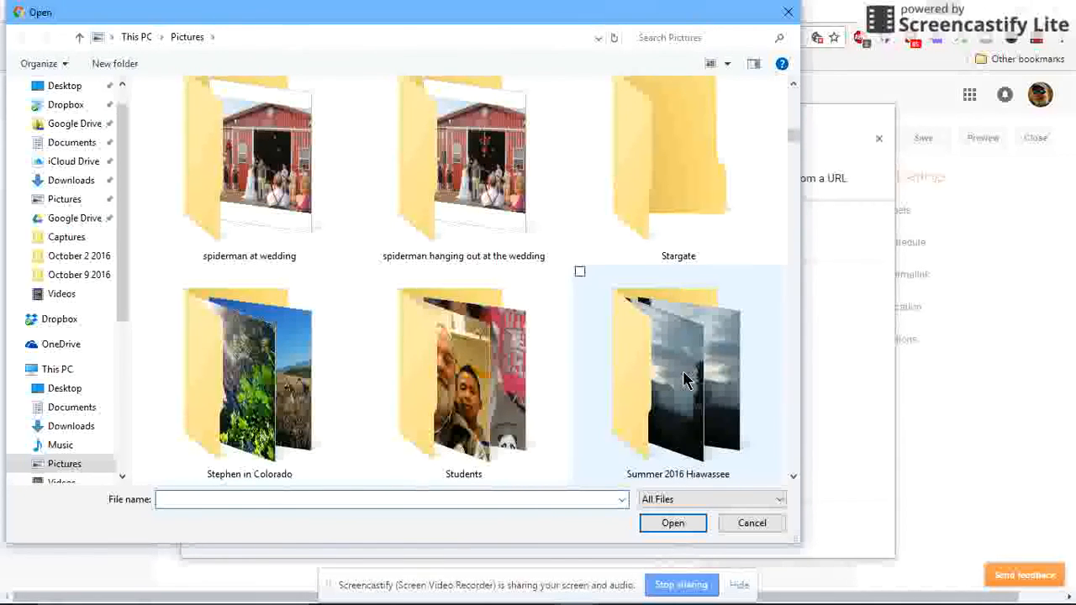
double_click(497, 364)
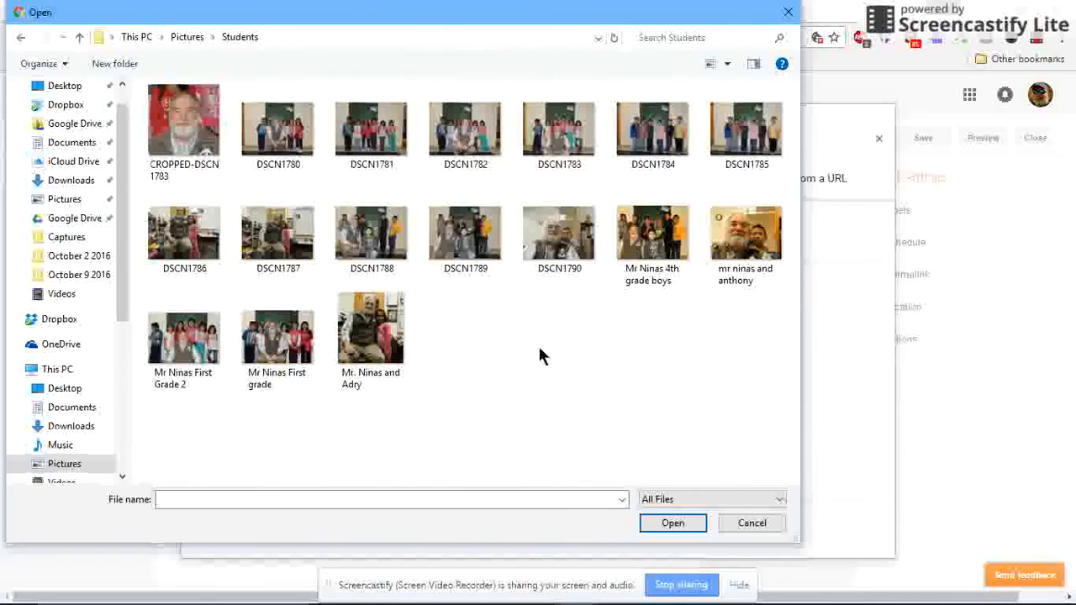
click(374, 331)
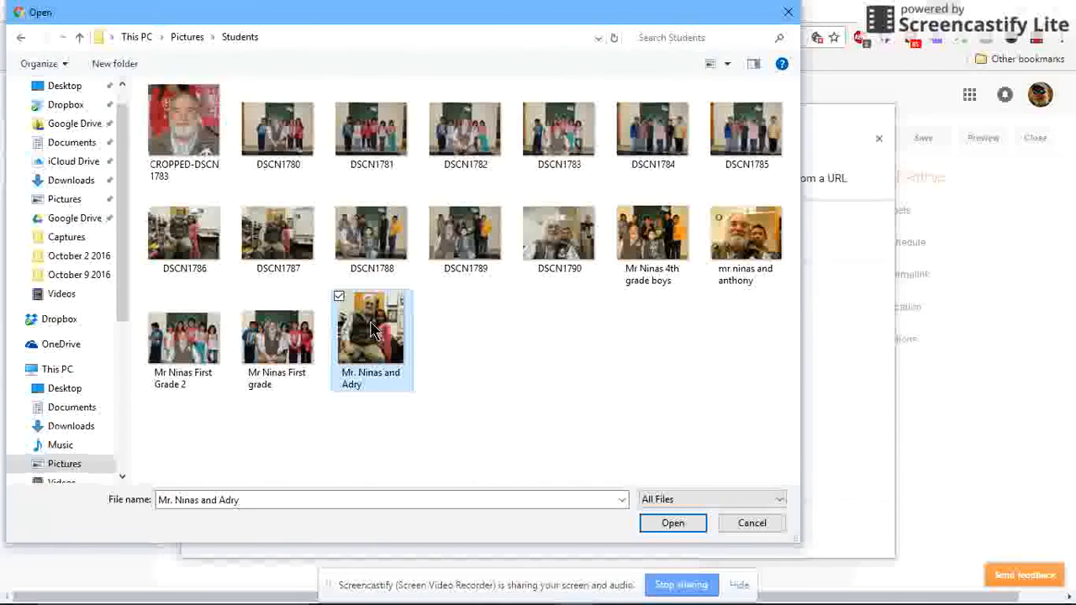
click(675, 525)
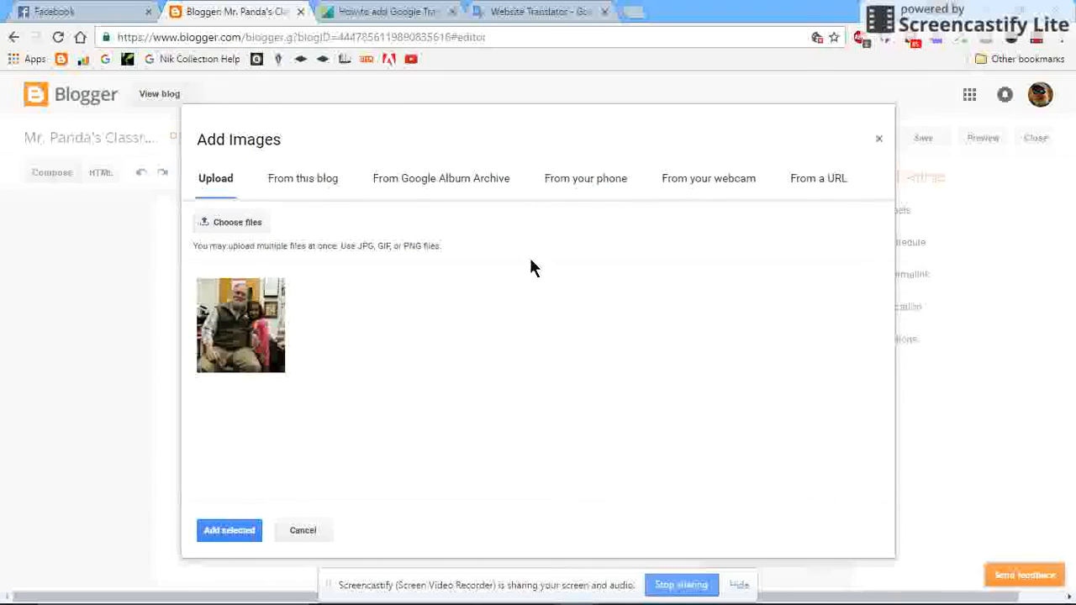
click(227, 530)
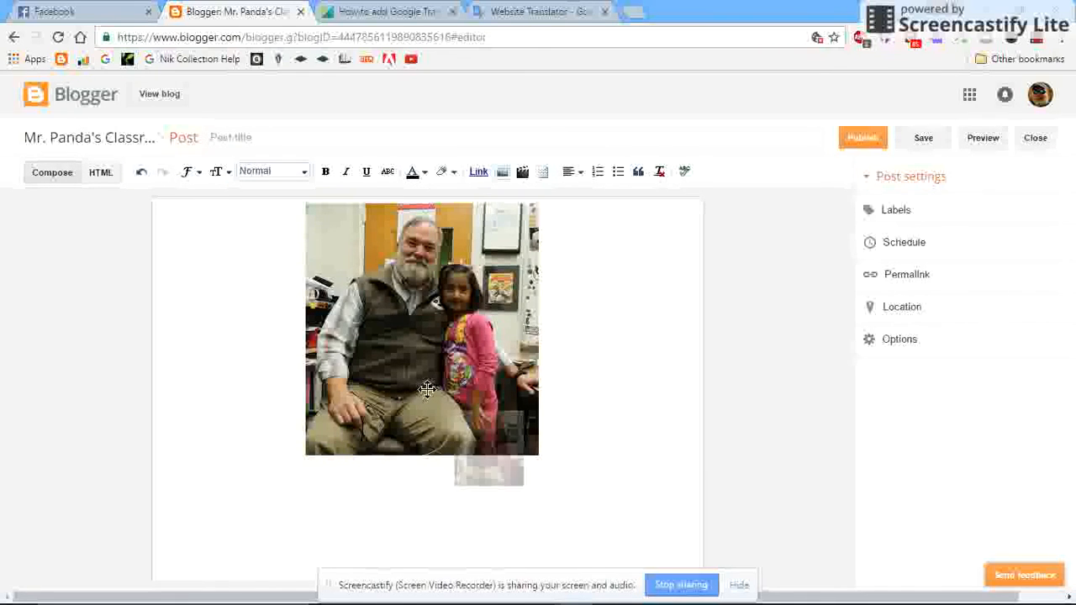
Set the inserted photo's size to Small and align it to the right of the post.
click(427, 388)
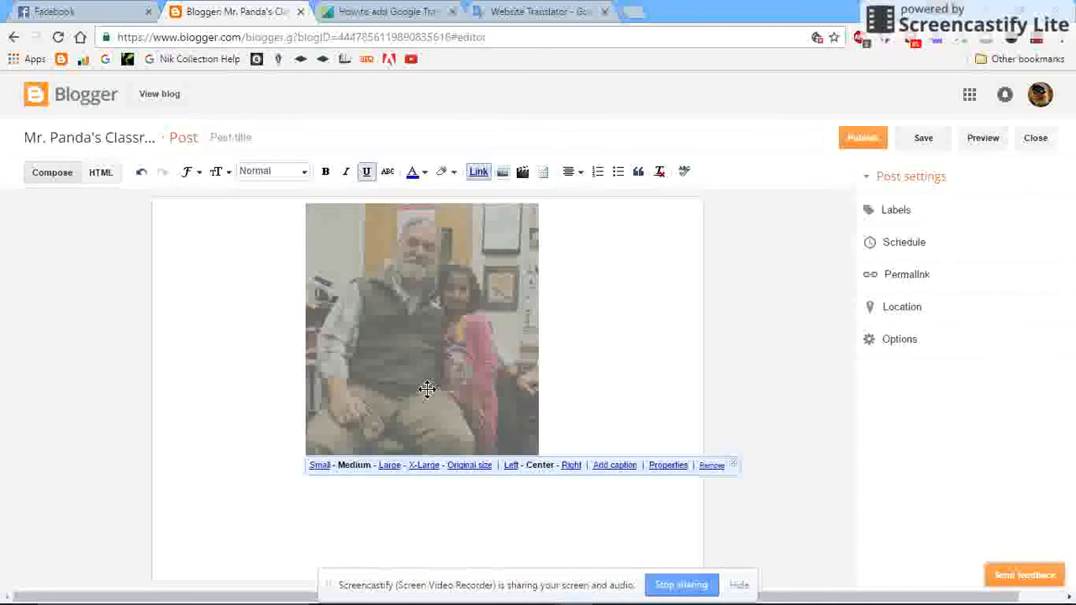
click(320, 465)
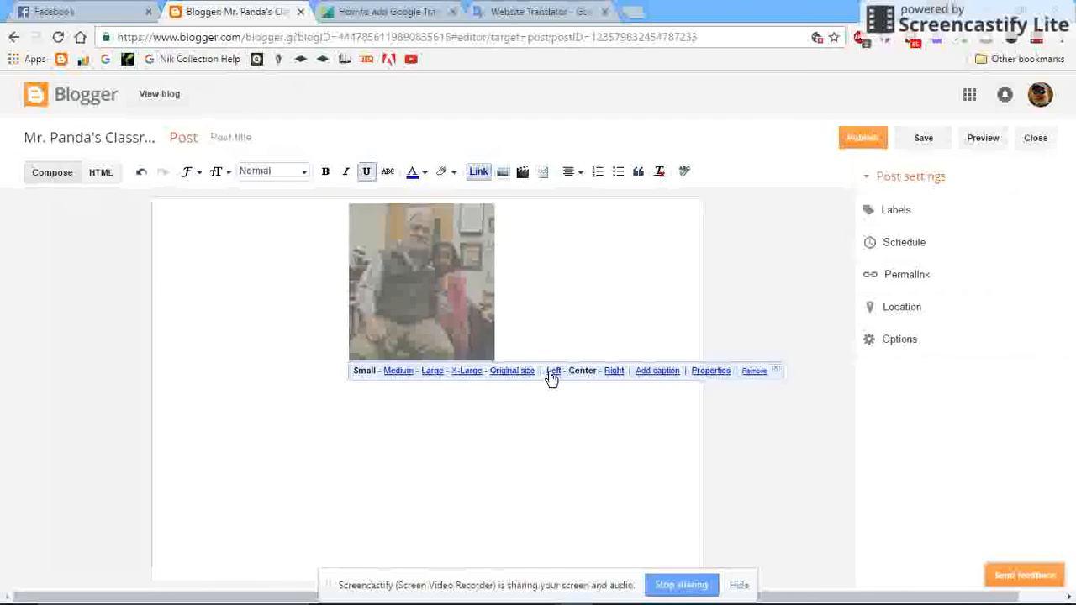
click(615, 371)
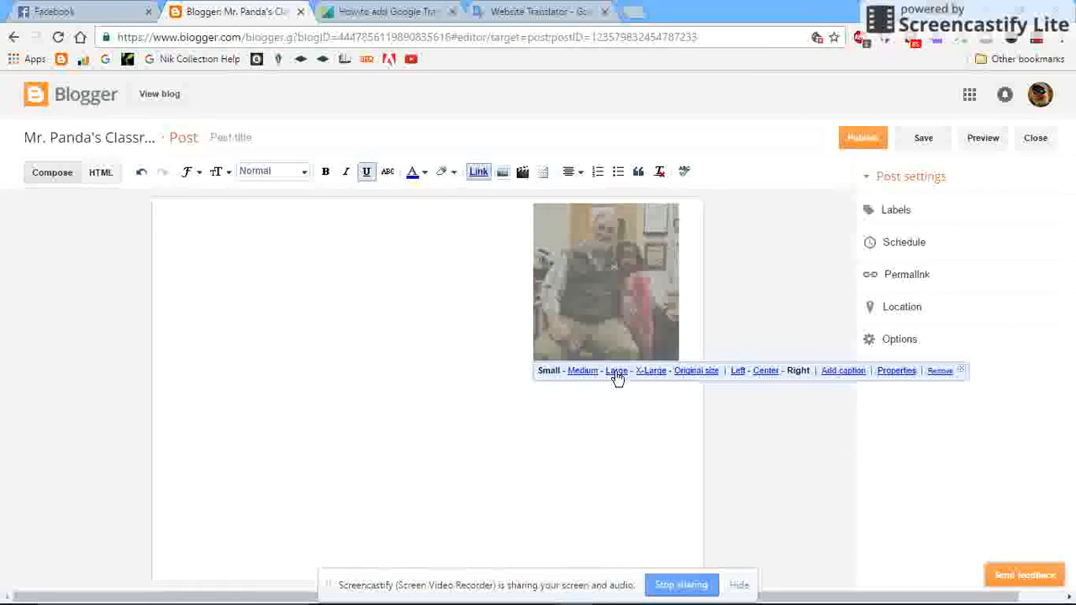
Begin the post's body text beside the photo with "This is my first".
click(555, 445)
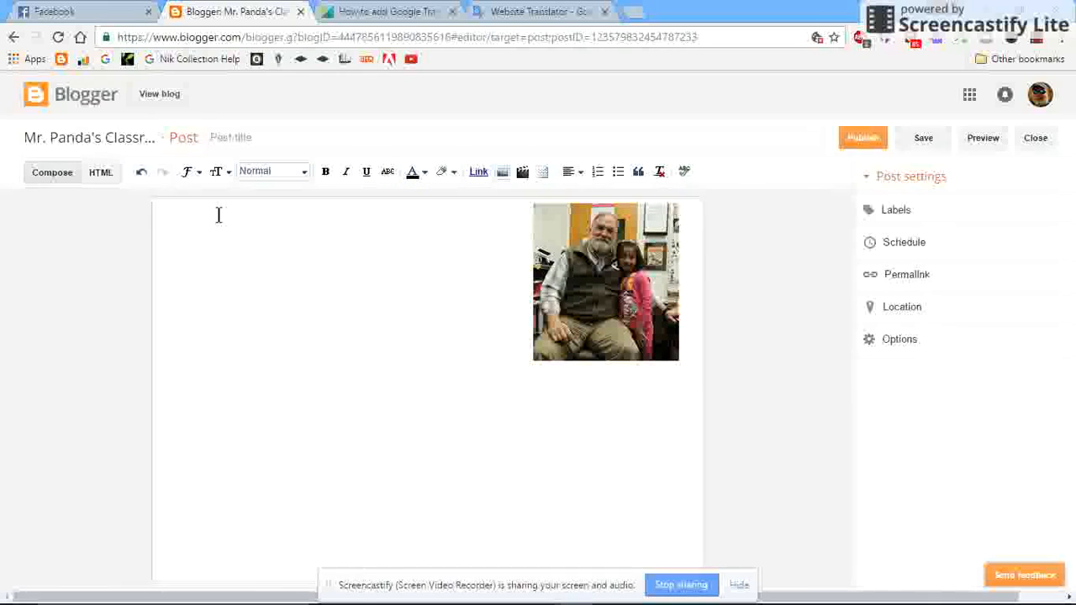
text(This is my)
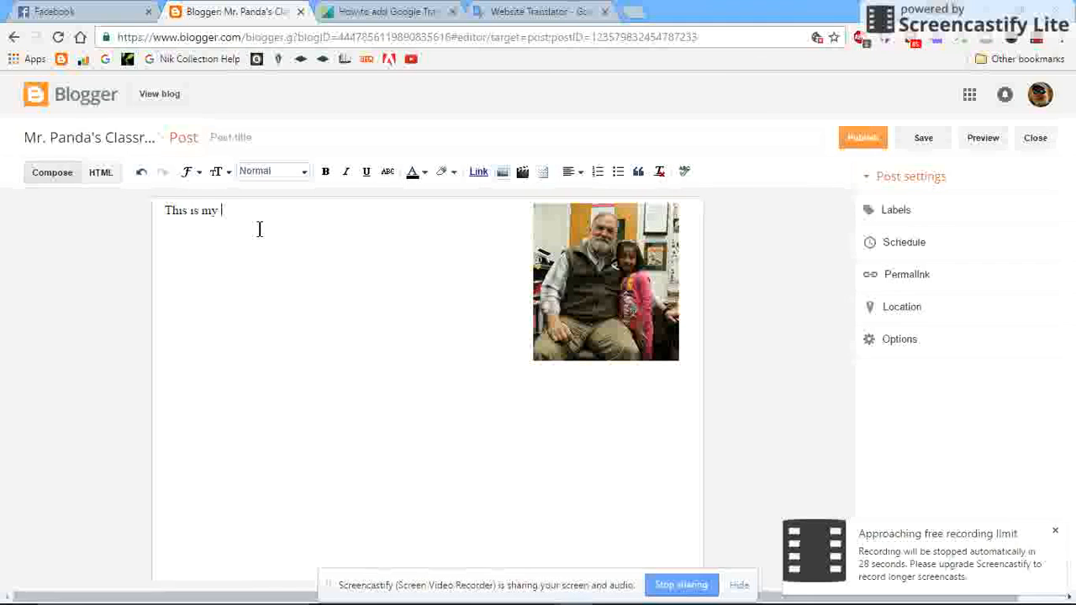
text( first blog post.)
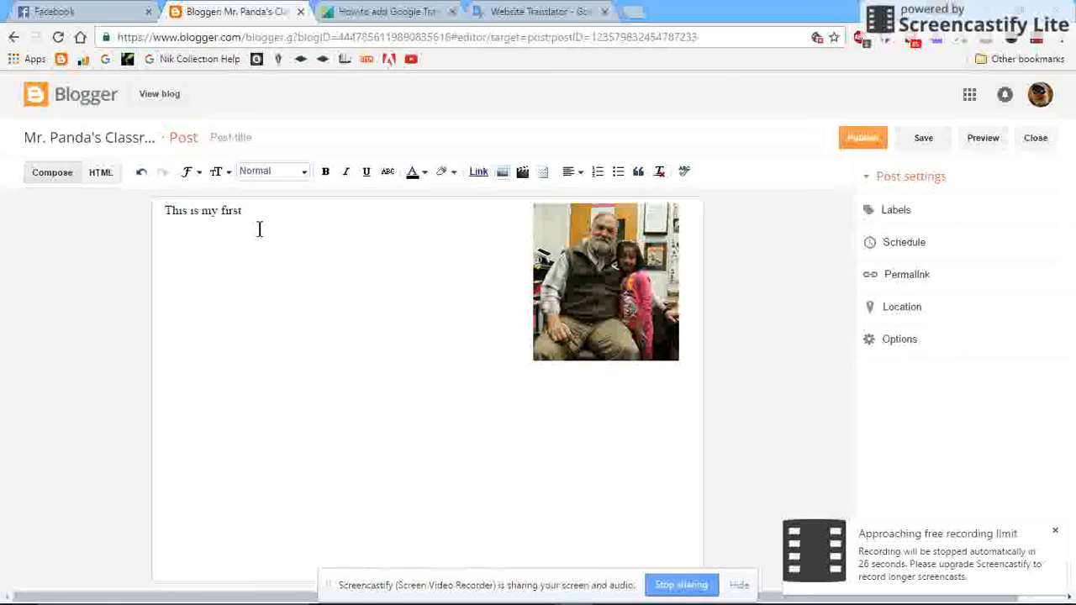